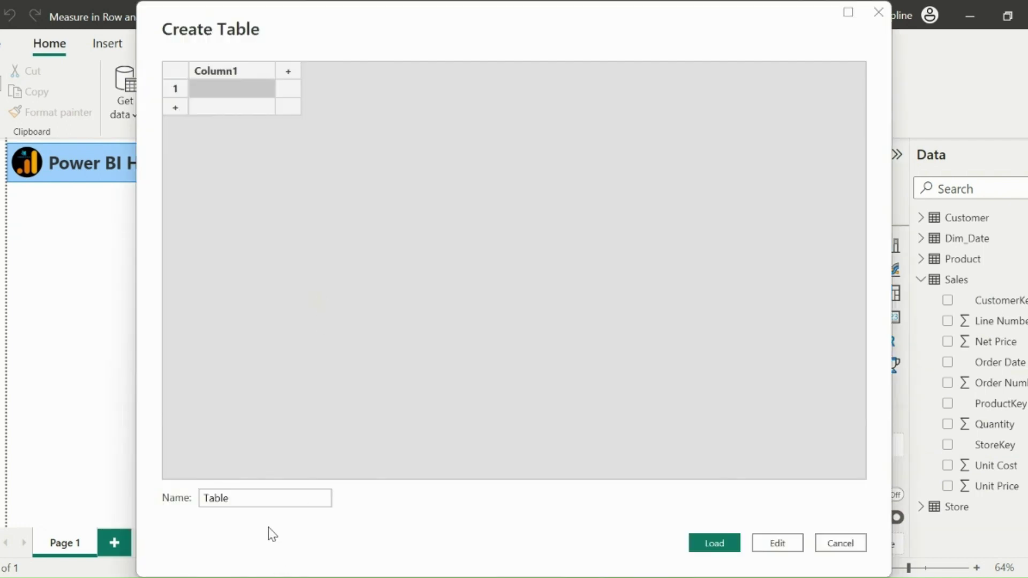
Step: Create a table named Key Measures holding the value 1 in Column1 and load it
click(259, 500)
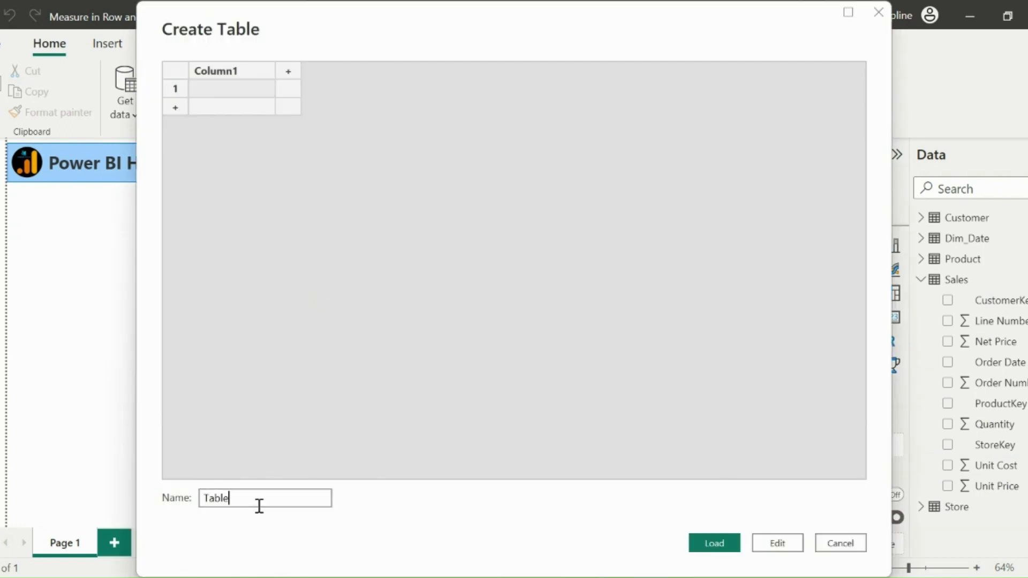
double_click(259, 500)
text(Key Measures)
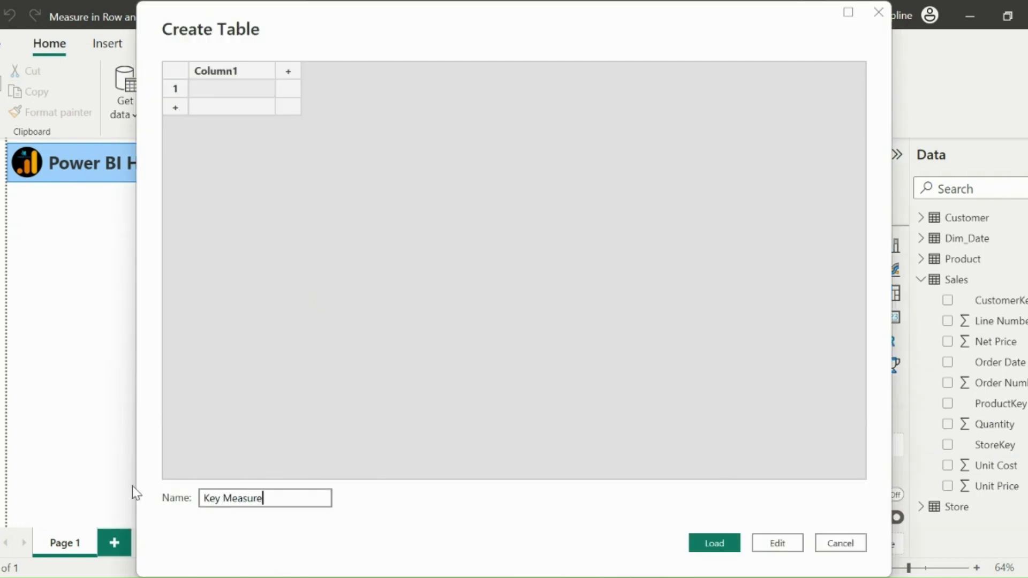
click(230, 89)
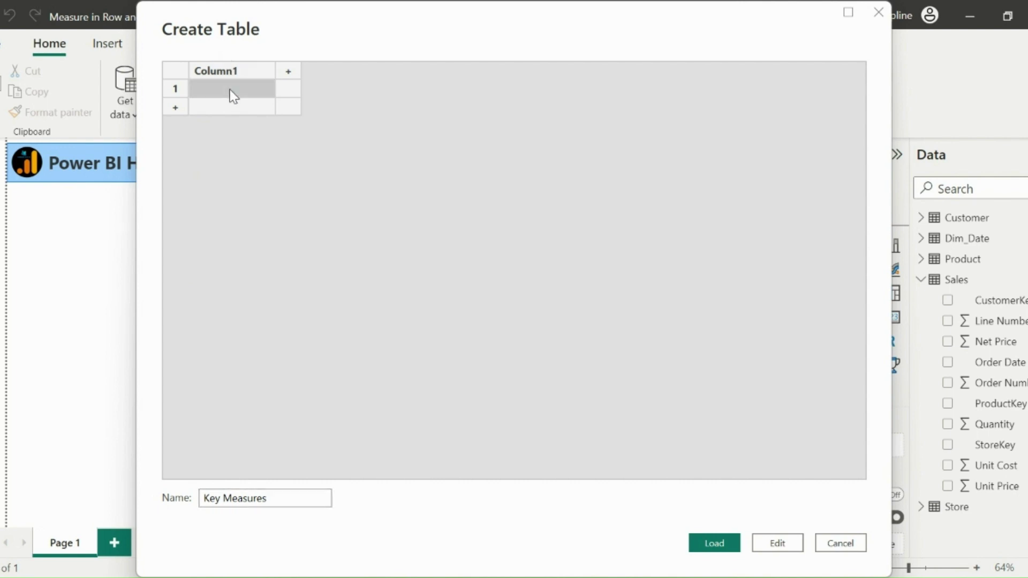
text(1)
click(725, 533)
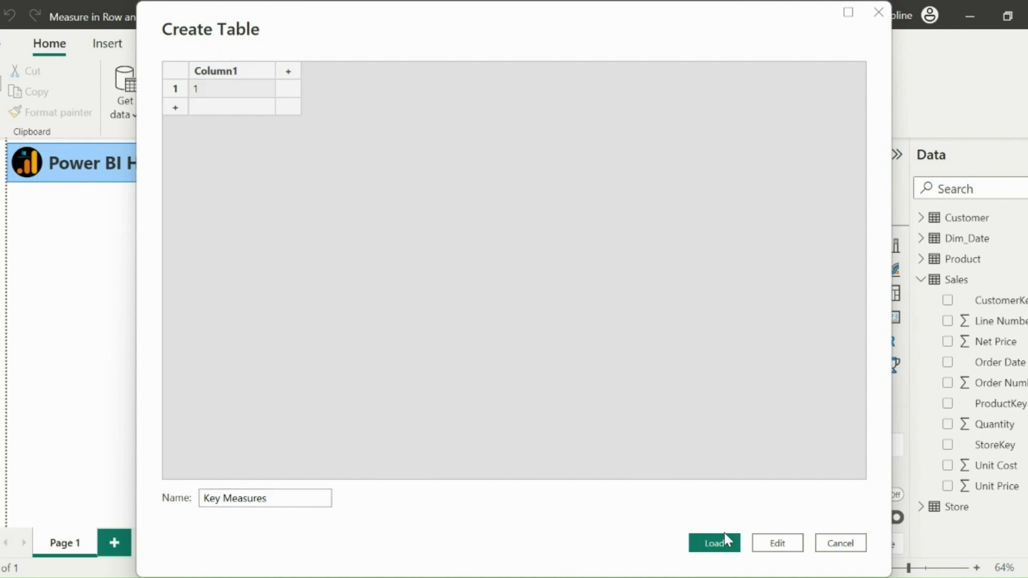
click(721, 541)
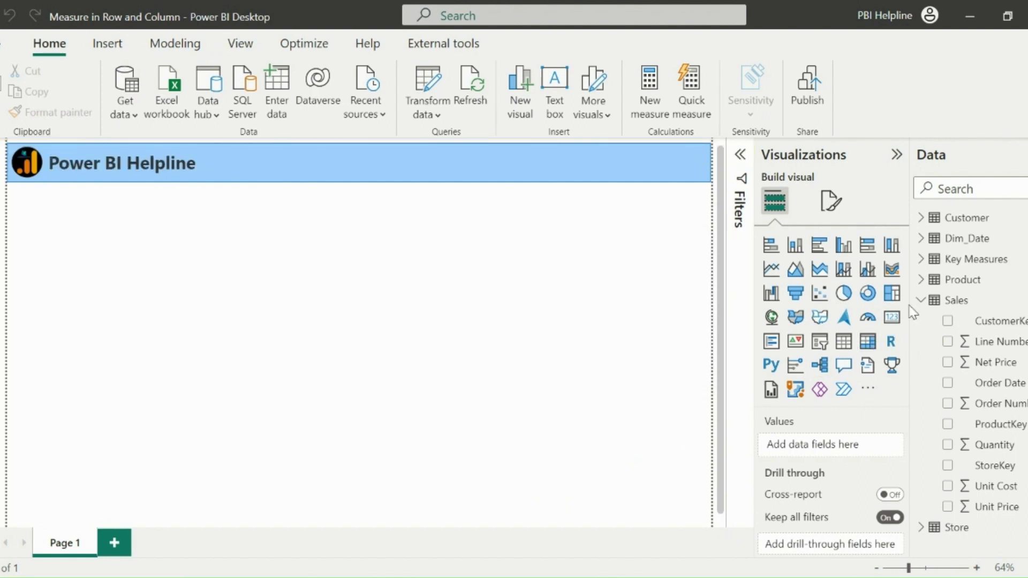
Step: Add a new measure to the Key Measures table and name it Total Sales
click(921, 259)
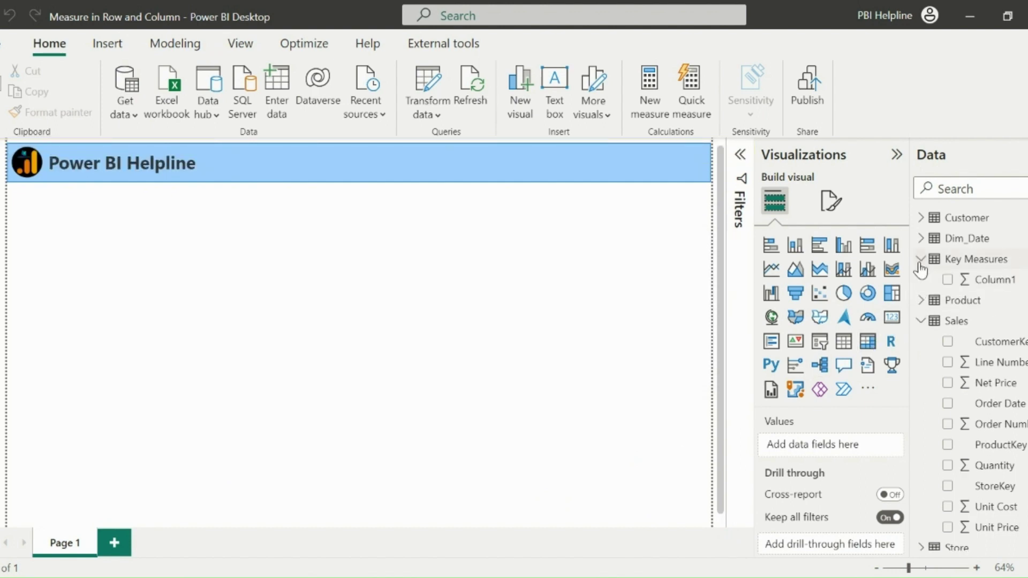
right_click(979, 264)
click(931, 272)
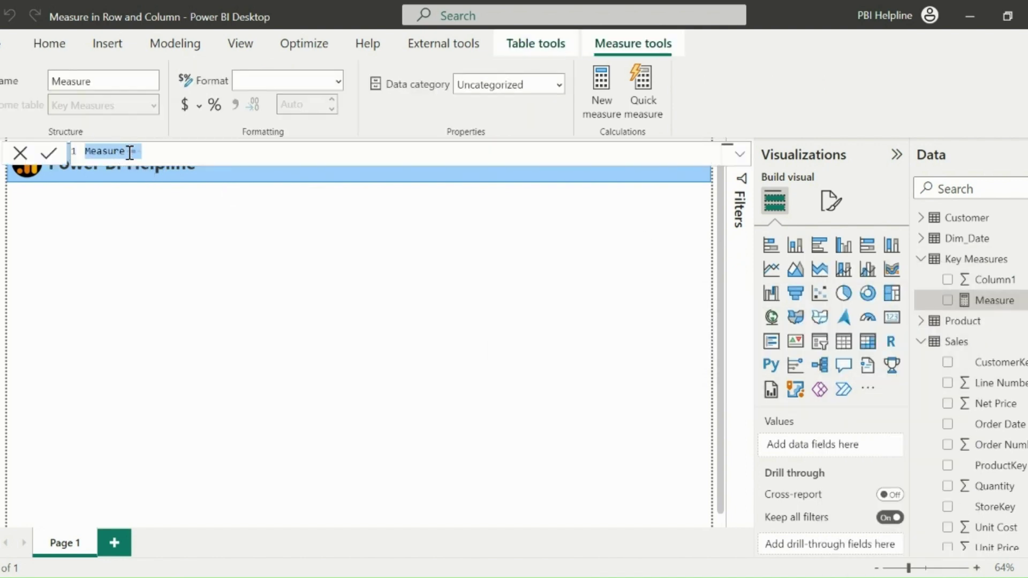
click(130, 152)
drag(130, 151, 67, 153)
text(Total Sales =)
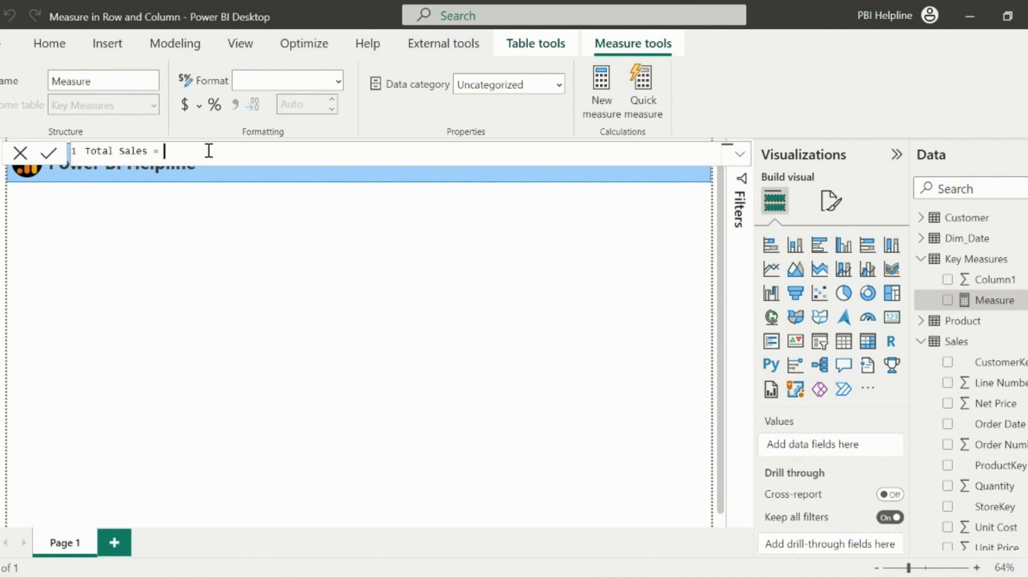
Step: Define Total Sales as SUMX over Sales of Quantity times Unit Price
key(shift+Return)
text(SUMX()
key(shift+Return)
text(Sales, quant)
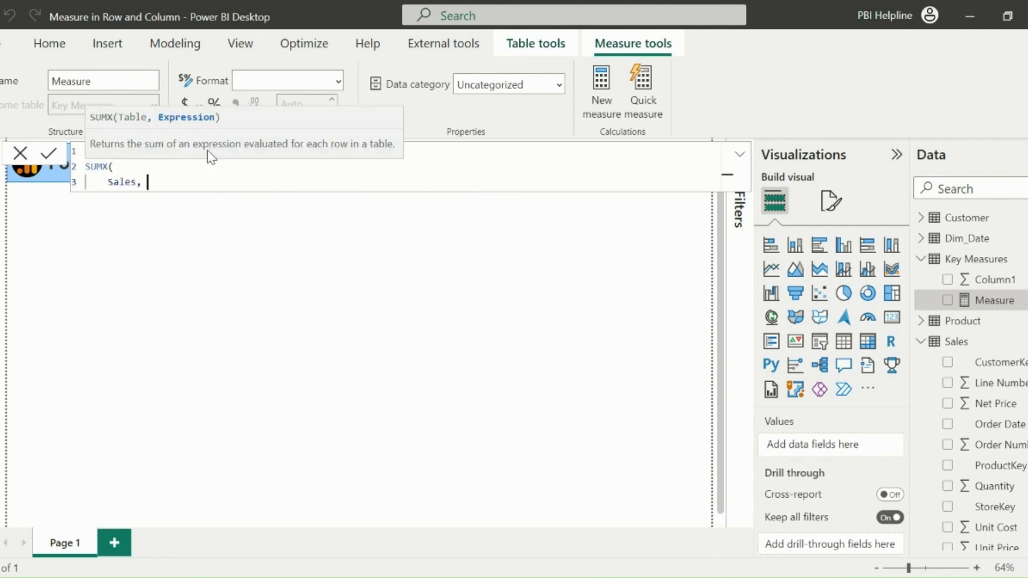
key(Tab)
text(*price)
key(Down)
key(Down)
key(Down)
key(Down)
key(Down)
key(Tab)
text())
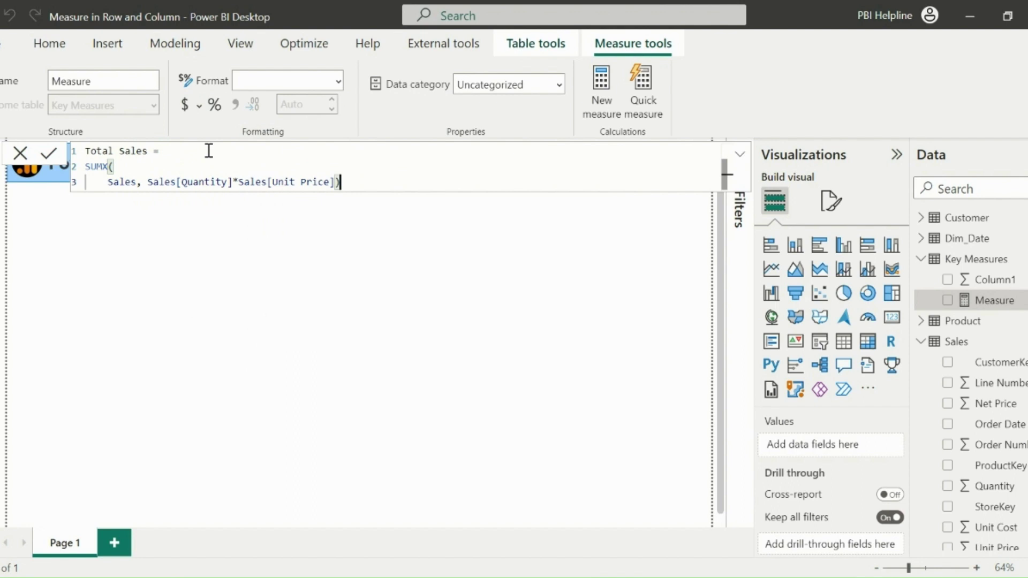
key(Return)
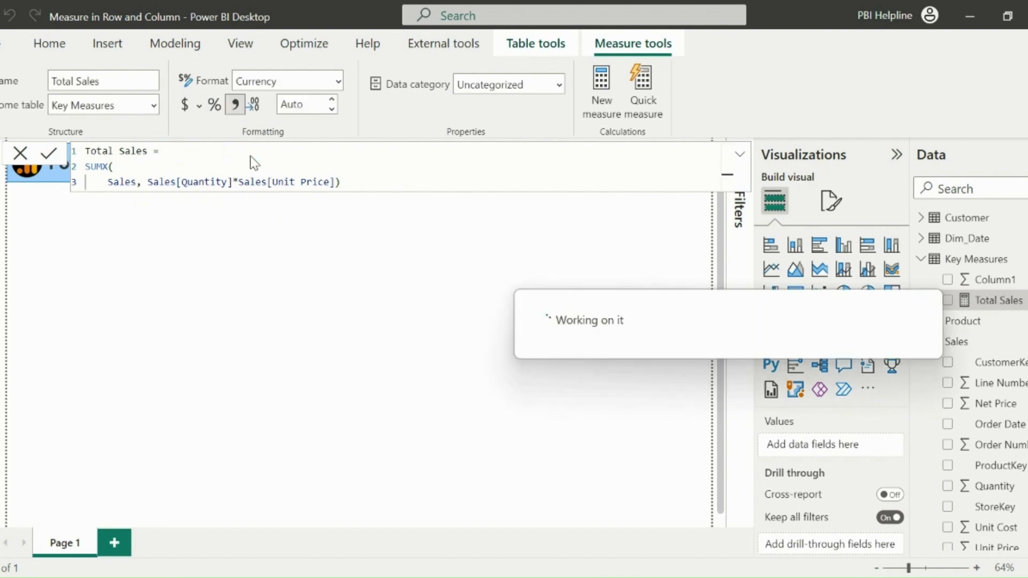
Step: Create a Total Cost measure reusing the SUMX formula with Unit Cost instead of Unit Price
drag(342, 182, 92, 166)
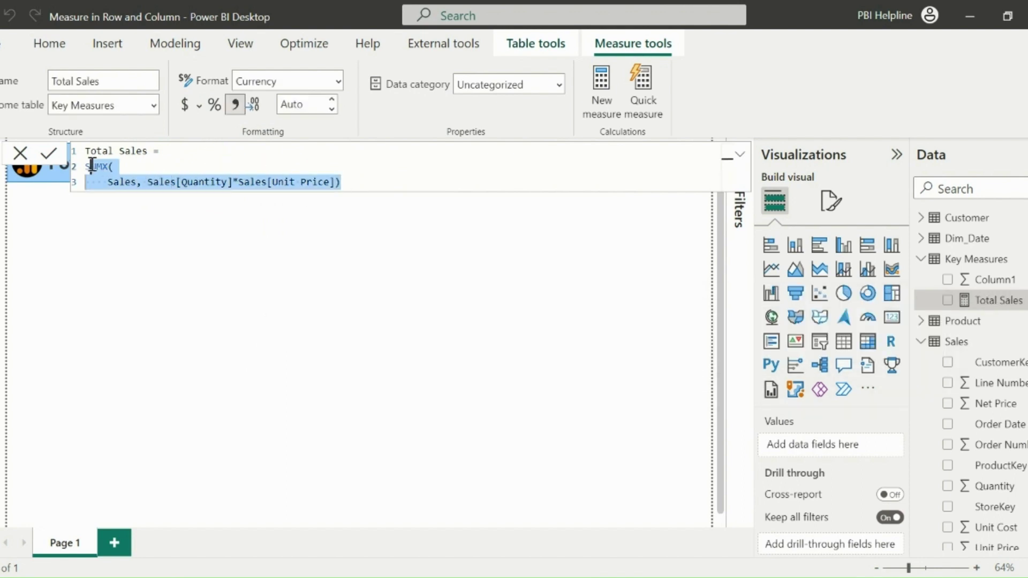
right_click(986, 259)
click(977, 266)
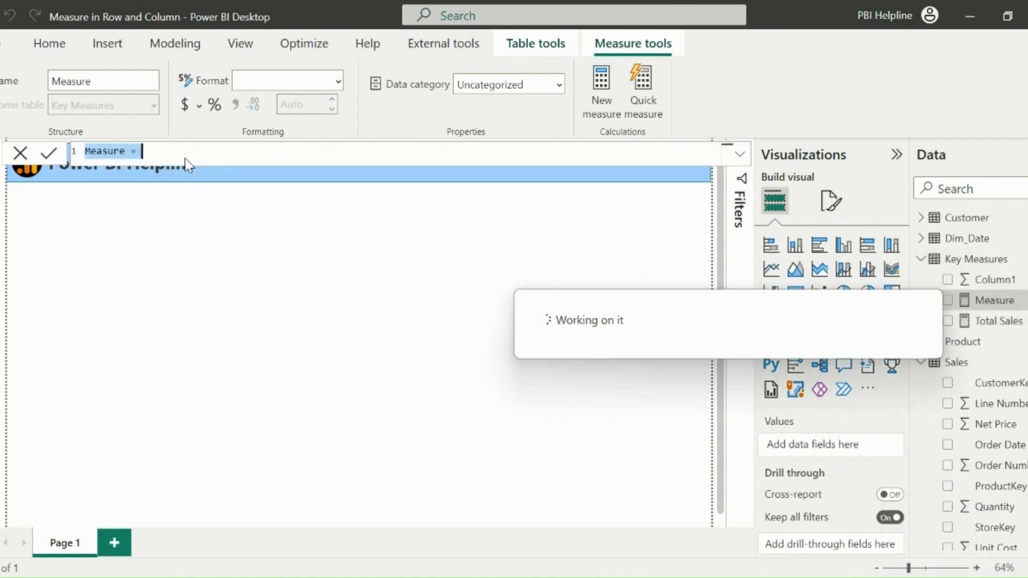
key(shift+Return)
text(SUMX(     Sales, Sales[Quantity]*Sales[Unit Price]))
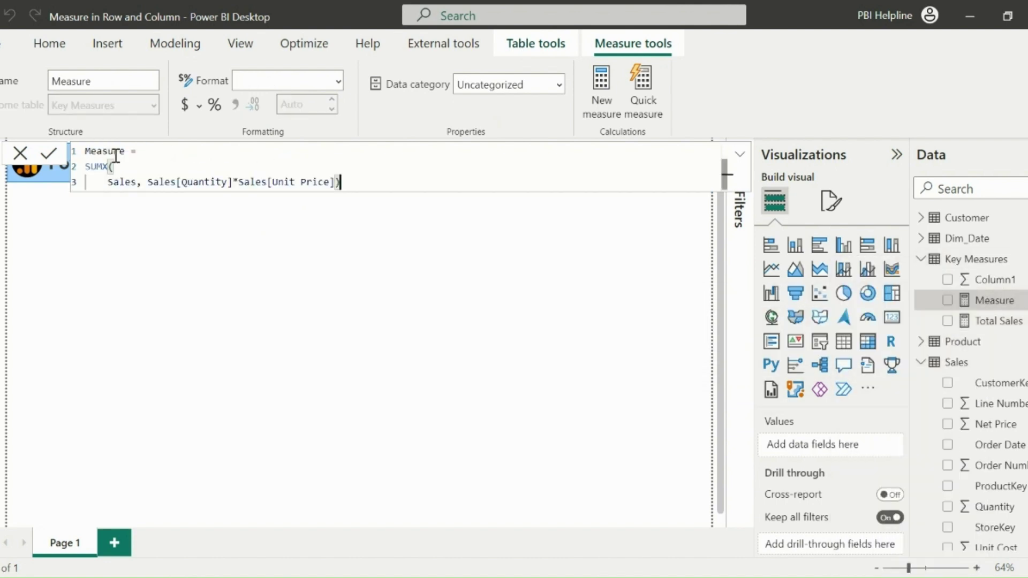
double_click(92, 151)
text(Total Cost)
double_click(316, 181)
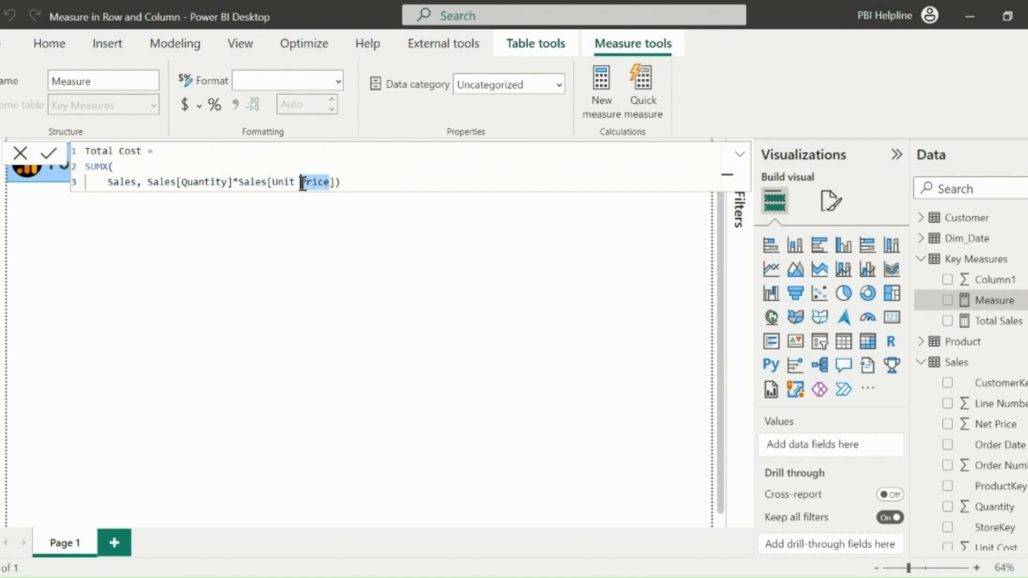
text(Cost)
key(Return)
Step: Create Margin % as DIVIDE(Total Sales - Total Cost, Total Sales), formatted as a percentage
click(600, 88)
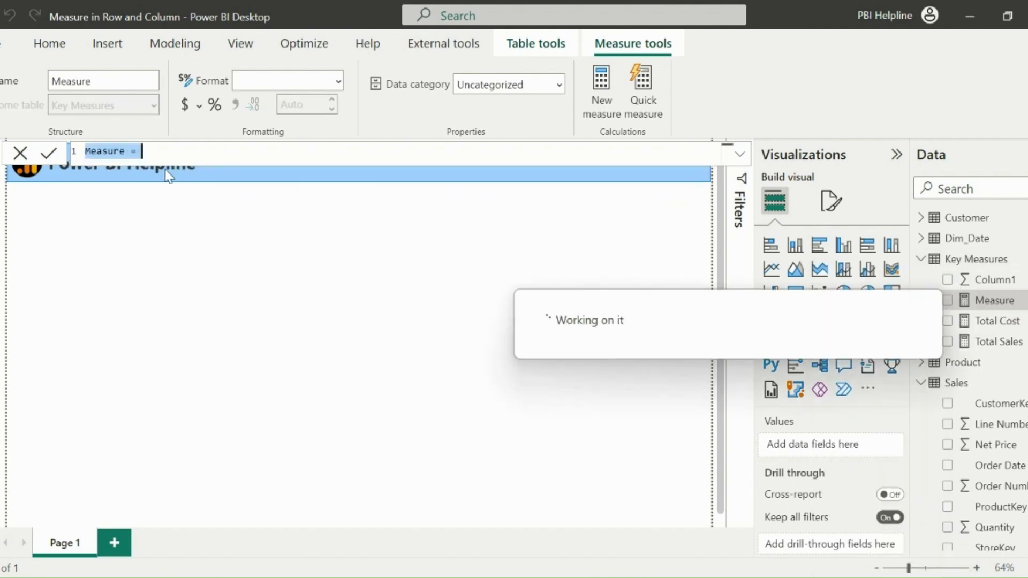
drag(122, 151, 85, 152)
text(Margin %)
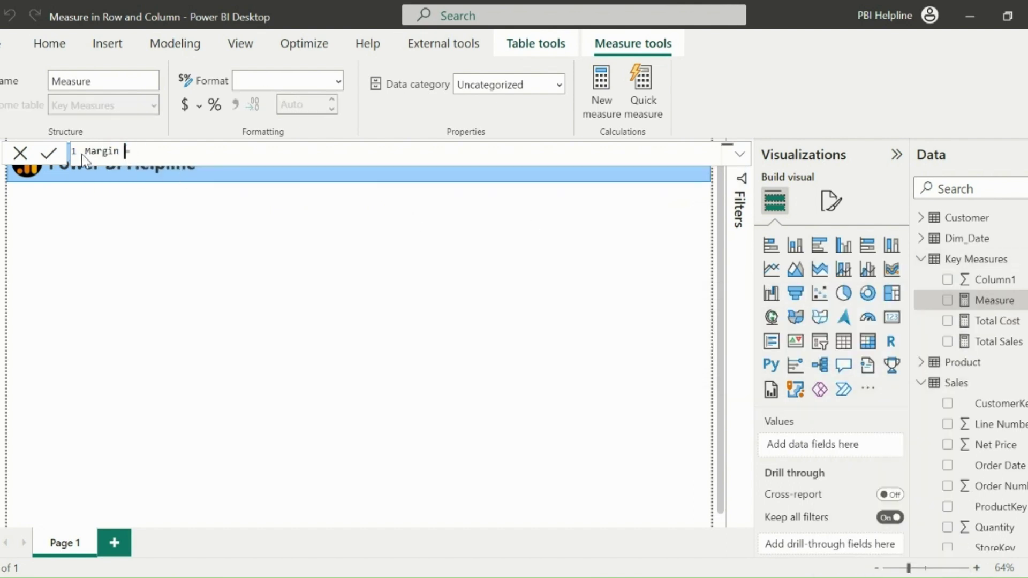
key(shift+Return)
text(DIVIDE()
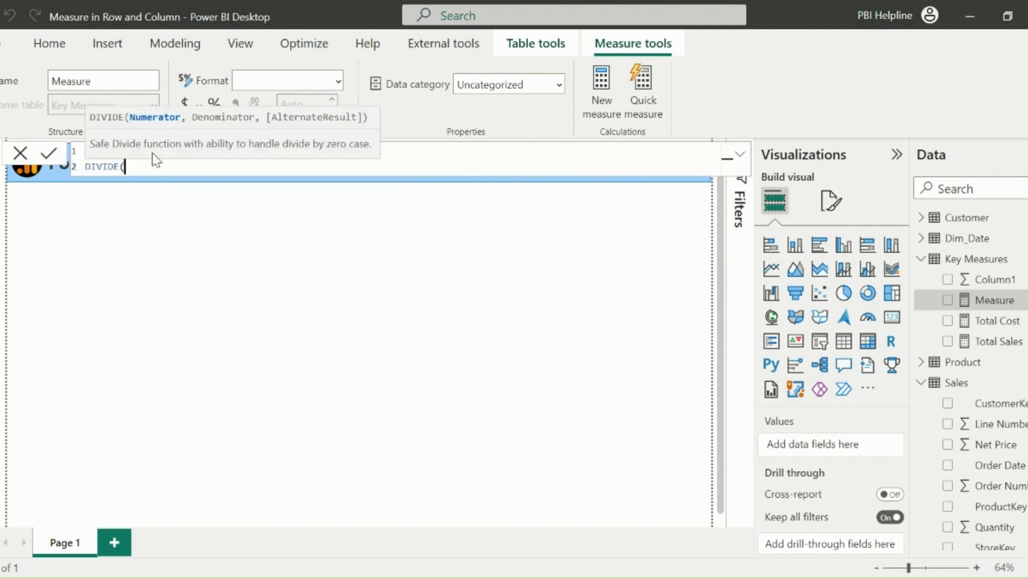
key(shift+Return)
text(total)
key(Down)
key(Tab)
text(- total)
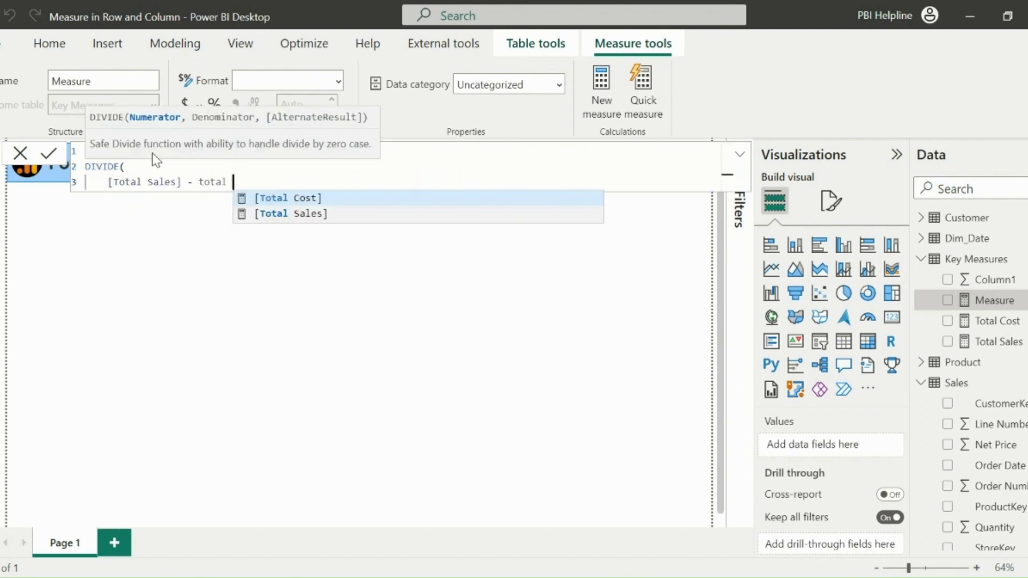
key(Tab)
text(, tot)
key(Down)
key(Tab)
text())
key(Return)
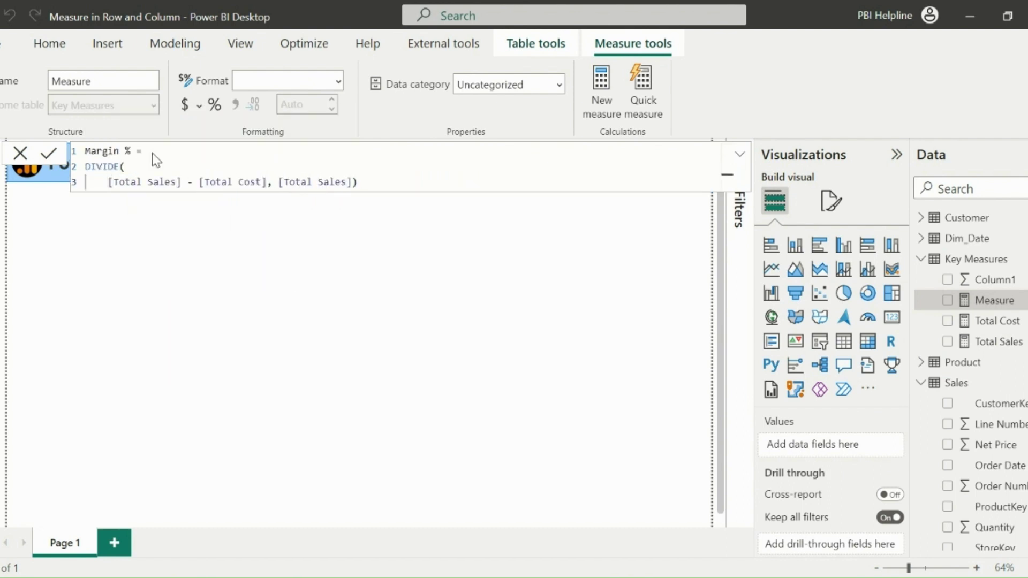
click(214, 105)
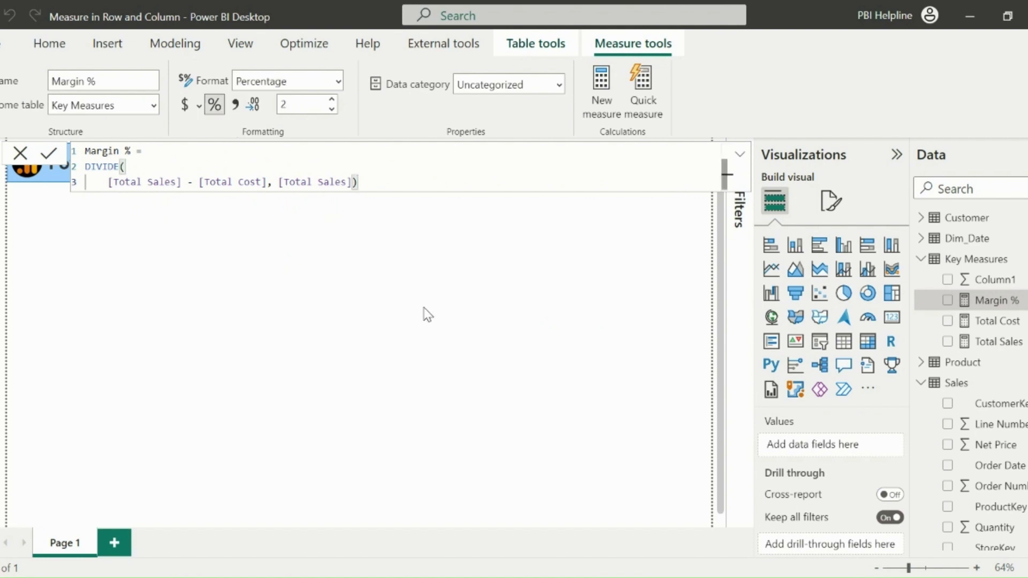
Step: Start a new entered-data table, clear its default name, and title the first column Time Intelligence
click(60, 54)
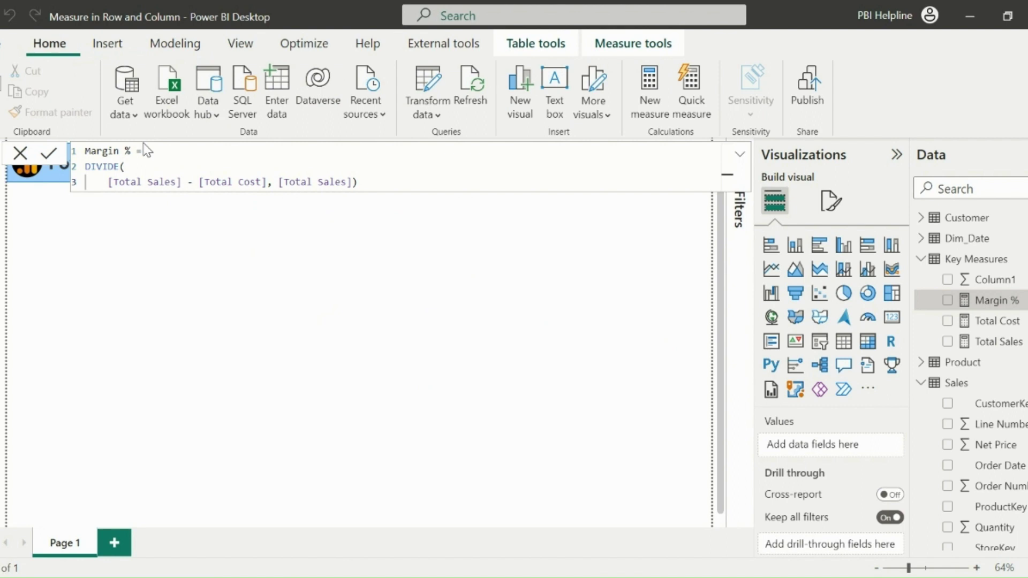
click(279, 81)
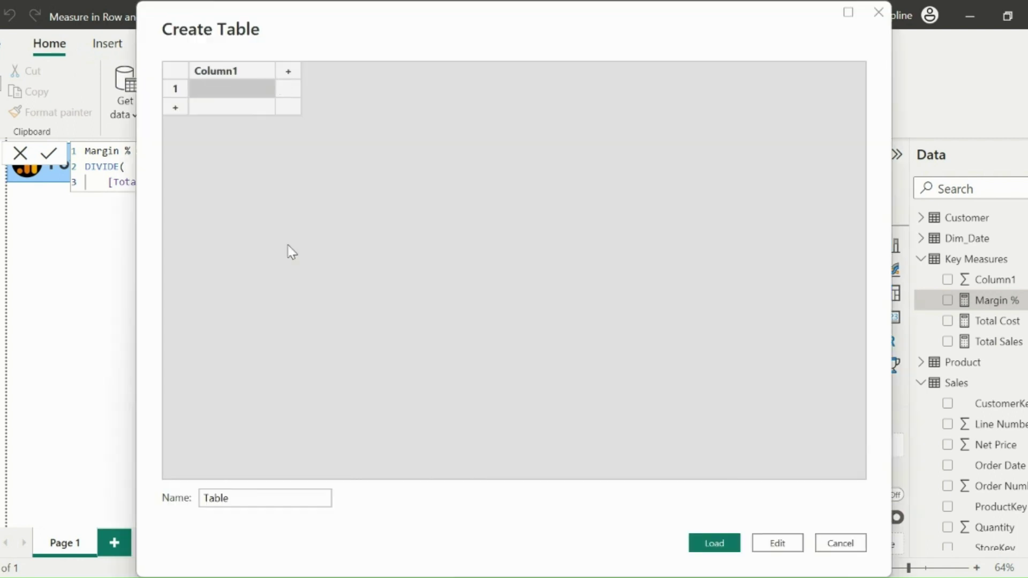
drag(273, 495, 144, 504)
key(BackSpace)
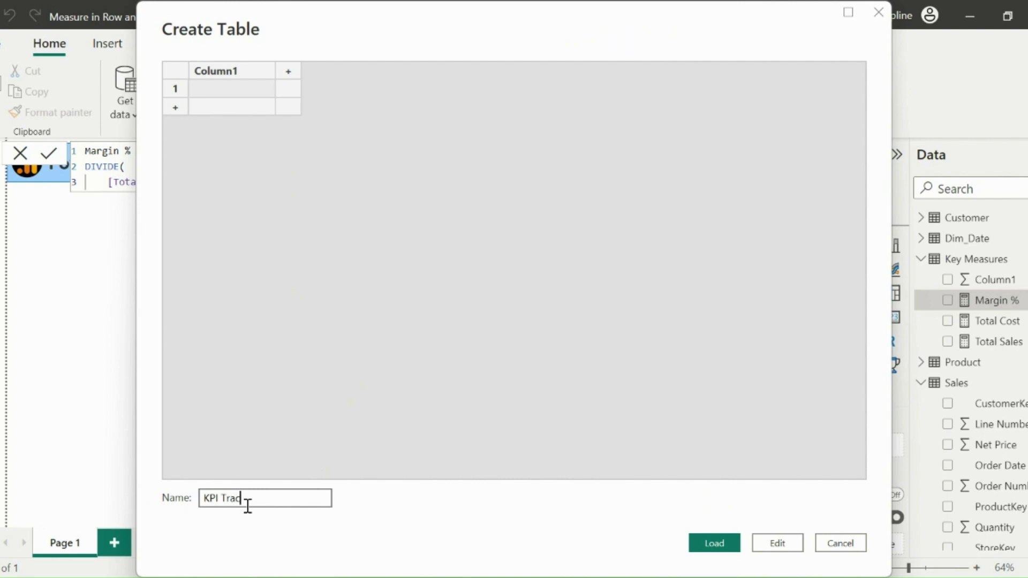
double_click(242, 71)
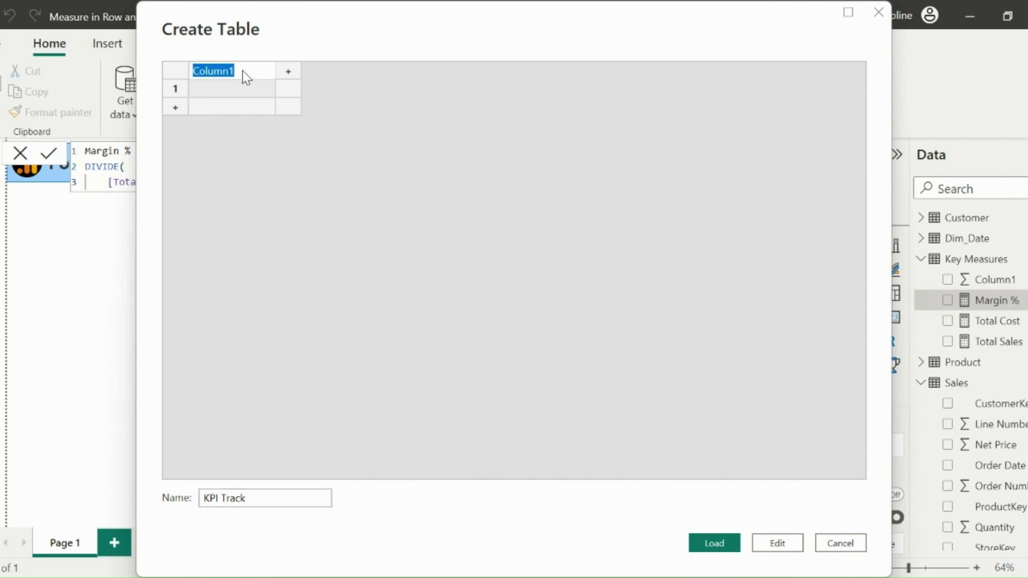
key(BackSpace)
text(Time Intelligence)
Step: Enter Last 7 Days, MTD, QTD and YTD in the first four rows
click(237, 91)
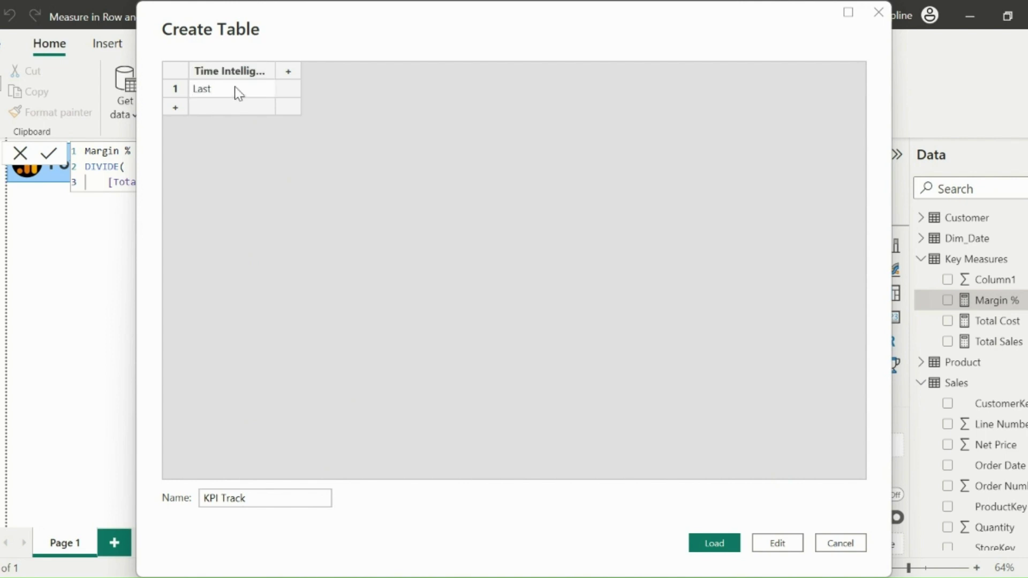
text(Last 7 Days)
click(233, 109)
text(MTD)
click(239, 121)
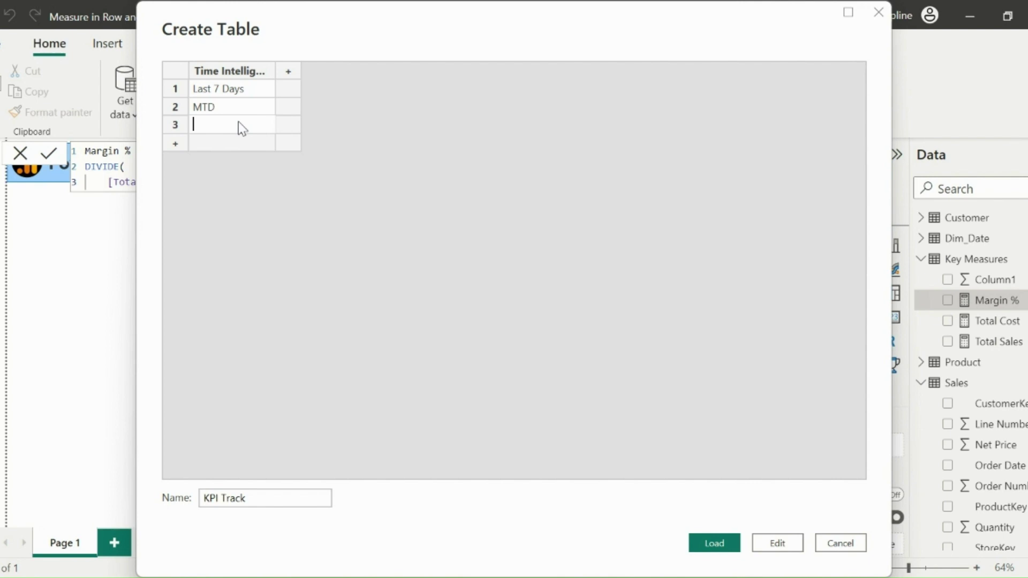
text(QTD)
click(229, 149)
text(YTD)
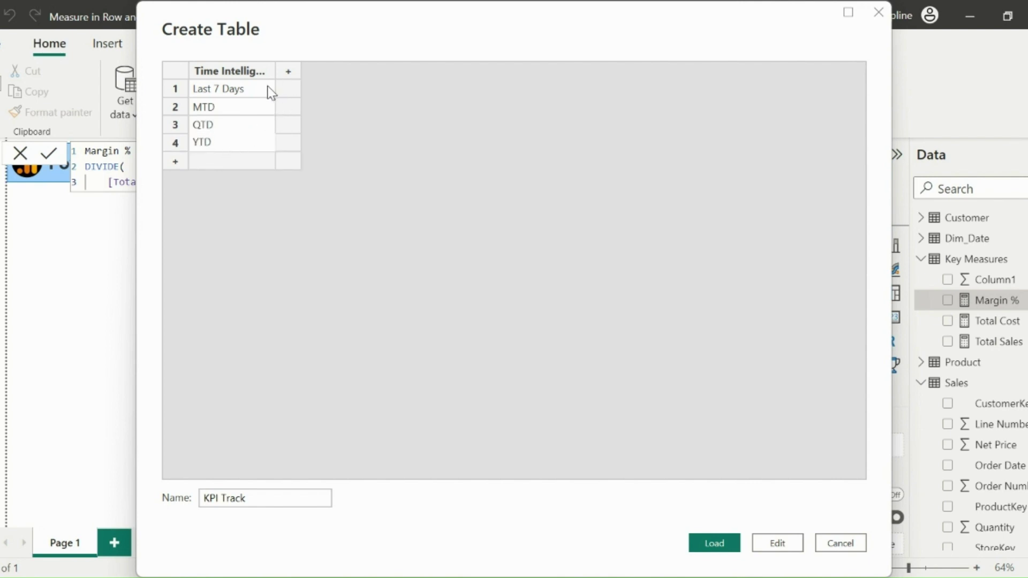
Step: Copy the four period labels and paste them twice to fill 12 rows
drag(270, 92, 246, 150)
key(ctrl+c)
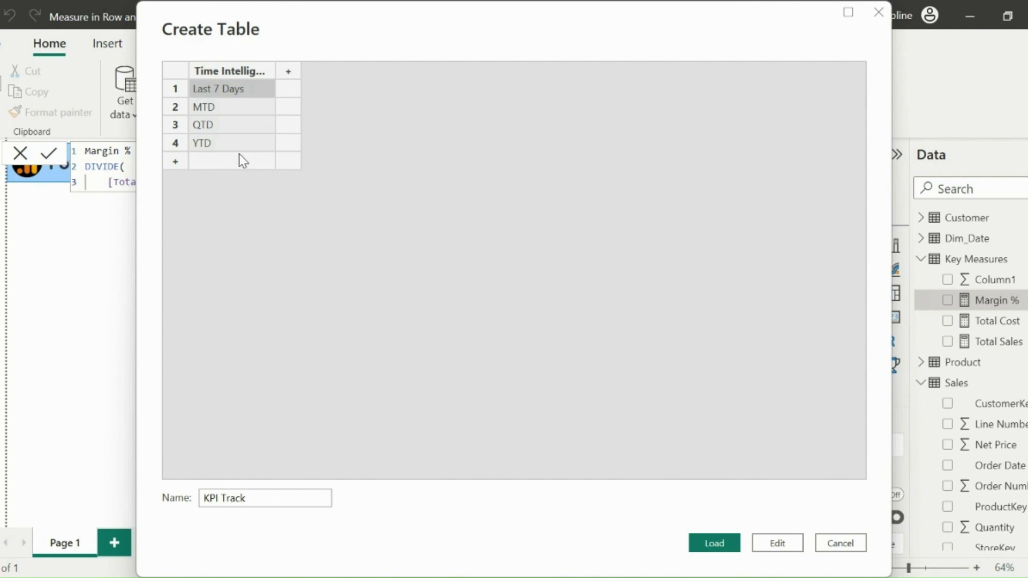
click(241, 160)
key(ctrl+v)
click(229, 236)
key(ctrl+v)
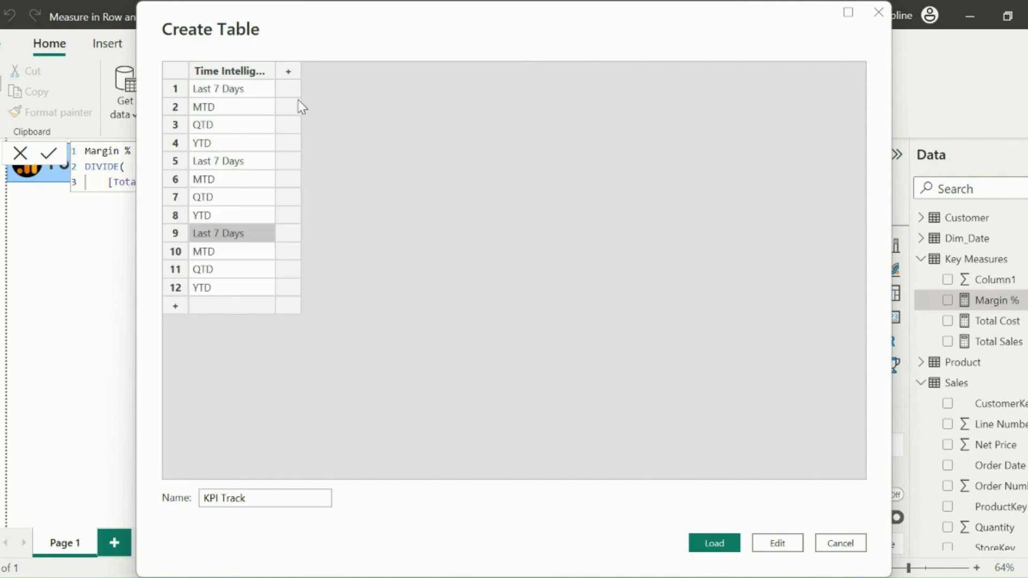
Step: Add a KPI column and fill its first four rows with Total Sales
click(293, 75)
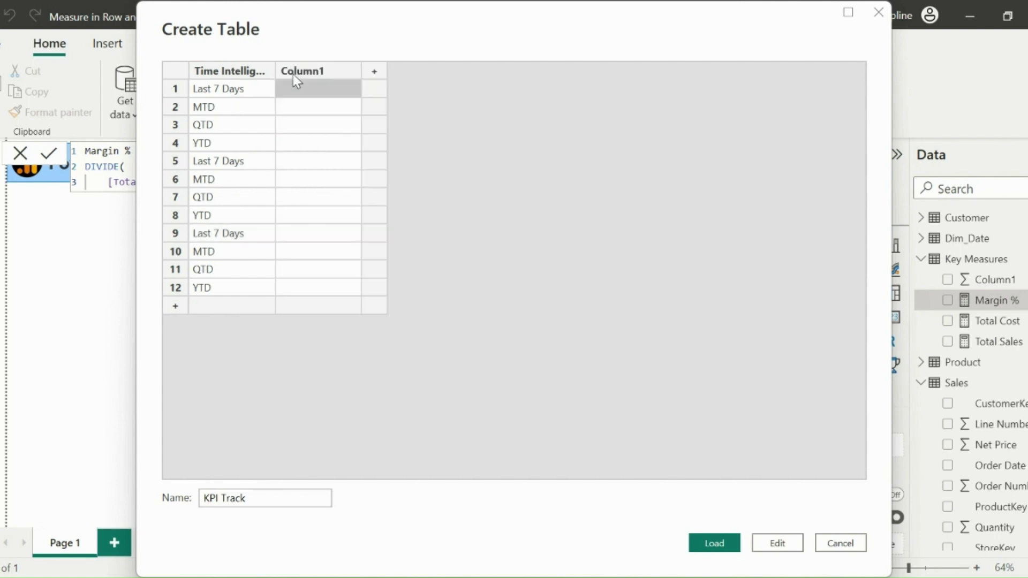
double_click(304, 73)
text(KPI)
click(305, 88)
text(To)
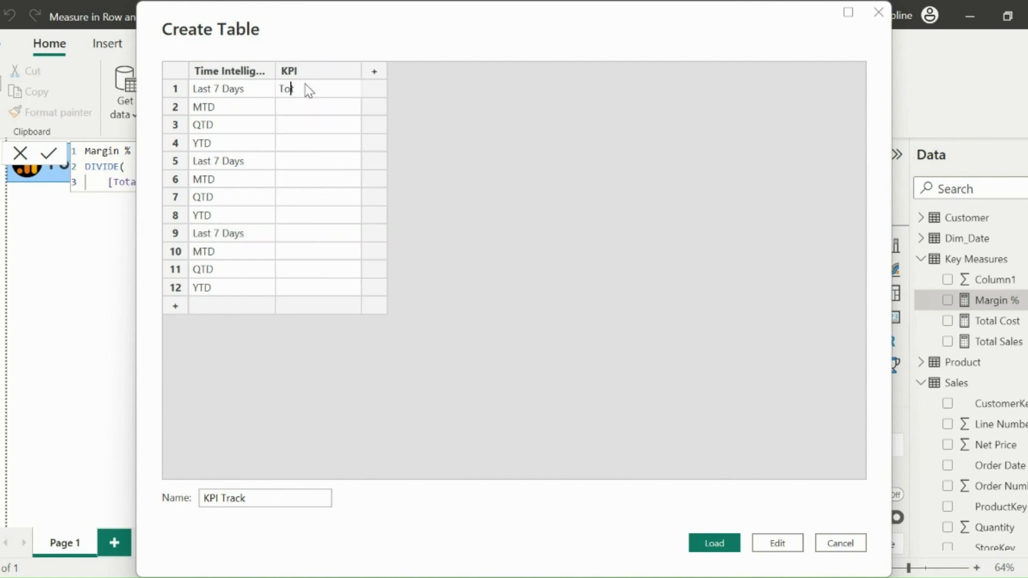
text(tal Sales)
click(311, 107)
key(ctrl+v)
click(321, 125)
key(ctrl+v)
click(319, 143)
Step: Fill rows 5–8 of the KPI column with Total Cost and rows 9–12 with Margin %
key(ctrl+v)
click(316, 162)
text(Total )
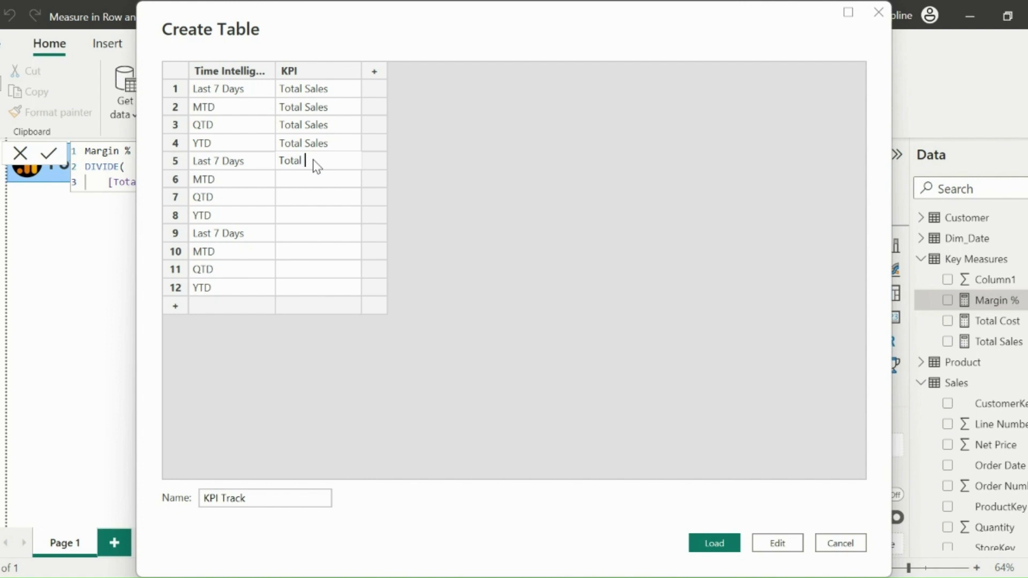
text(Cost)
click(326, 179)
drag(326, 183, 315, 215)
key(ctrl+v)
click(313, 233)
text(Margin)
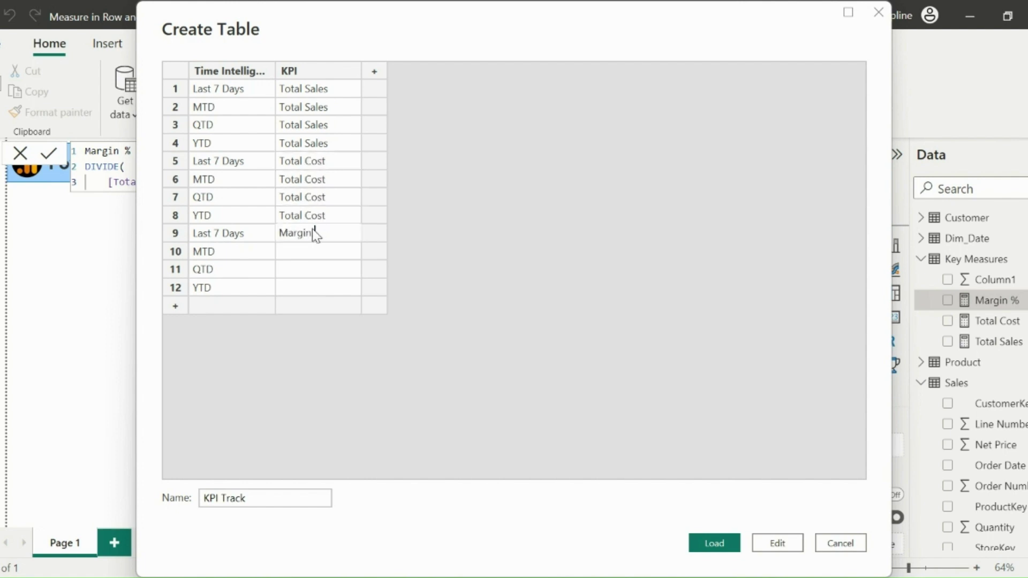
text( %)
click(336, 247)
key(ctrl+v)
click(330, 268)
key(ctrl+v)
click(332, 287)
key(ctrl+v)
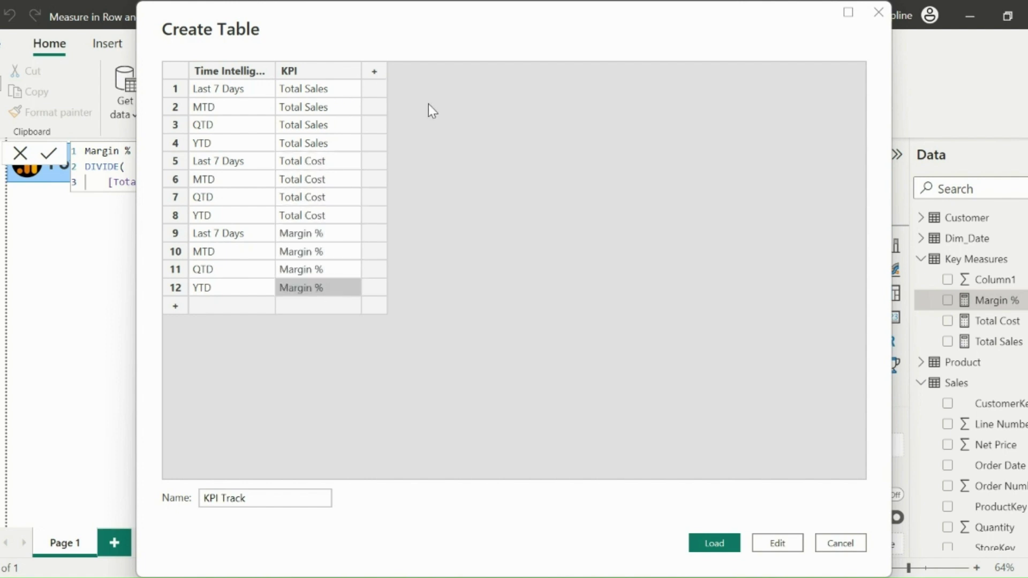
Step: Add an Order column numbered 1 through 12
click(376, 74)
text(Order)
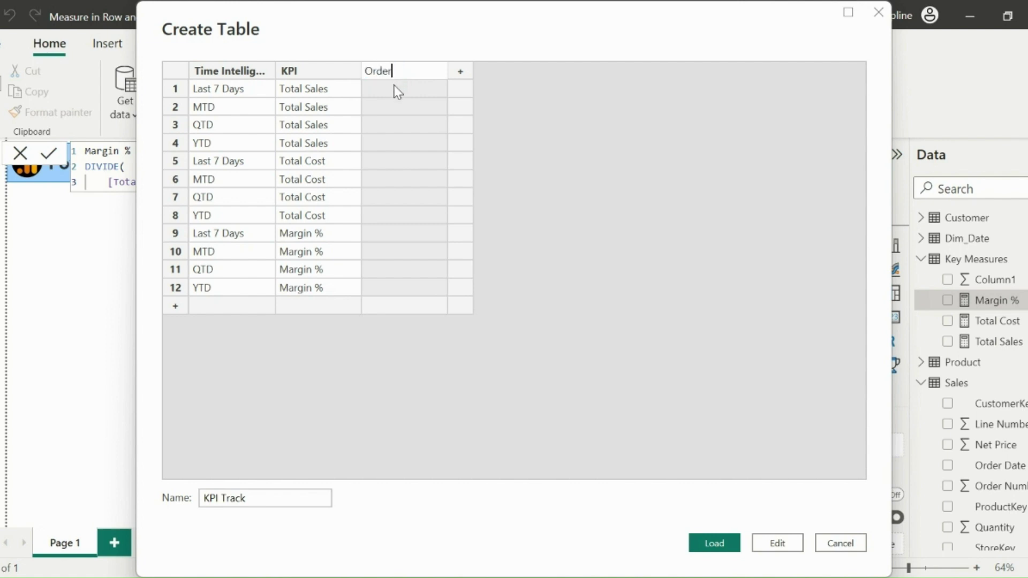
click(397, 92)
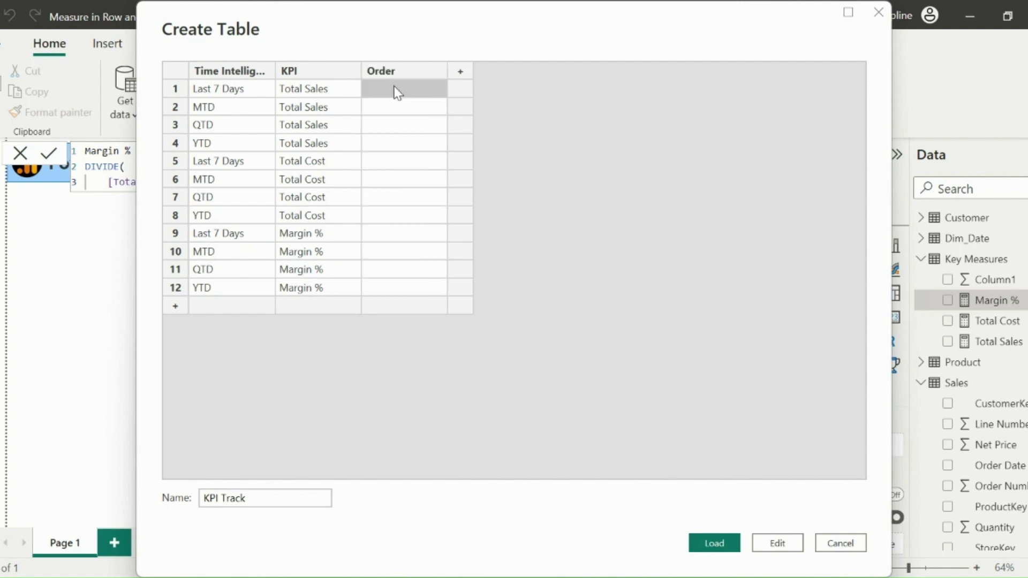
text(1 2 3 4 5)
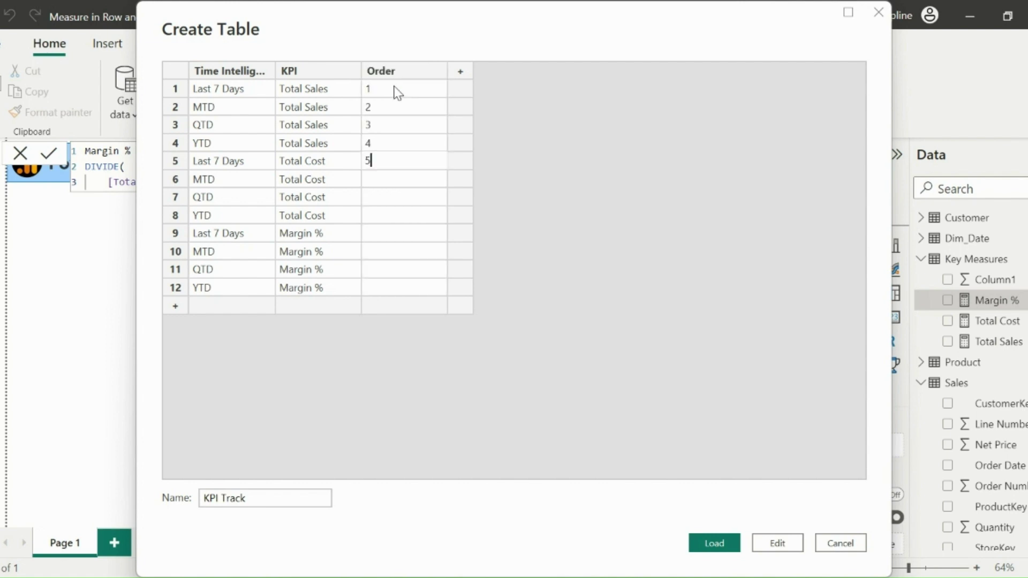
text( 6 7)
key(Return)
text(8)
key(Return)
text(9)
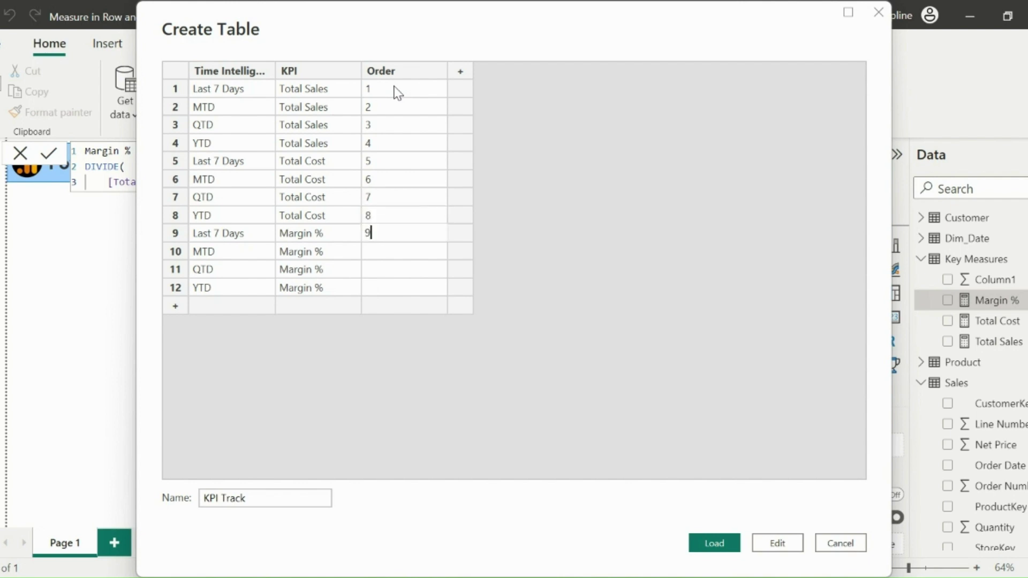
key(Return)
text(10)
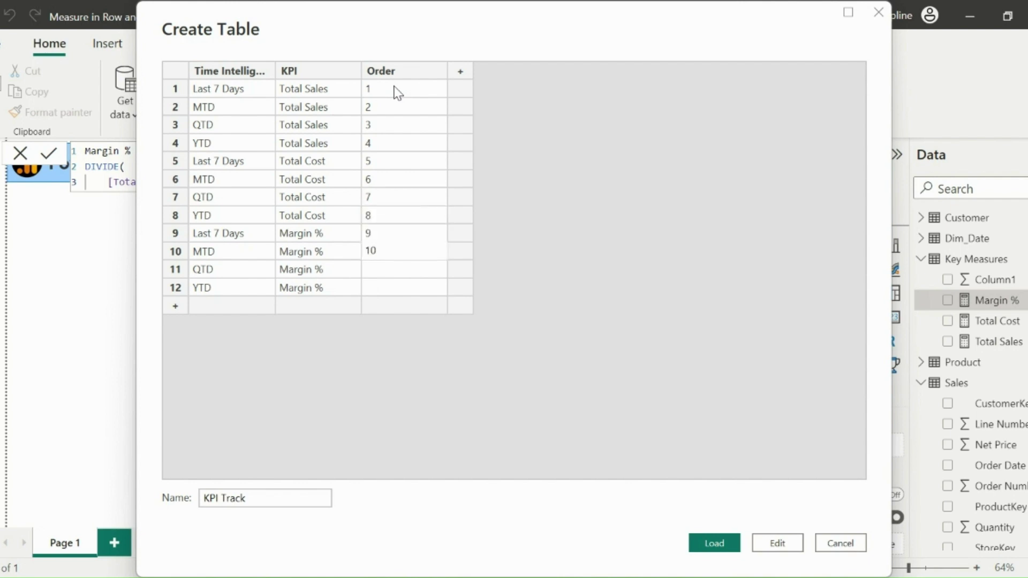
key(Return)
text(11)
key(Return)
text(12)
key(Return)
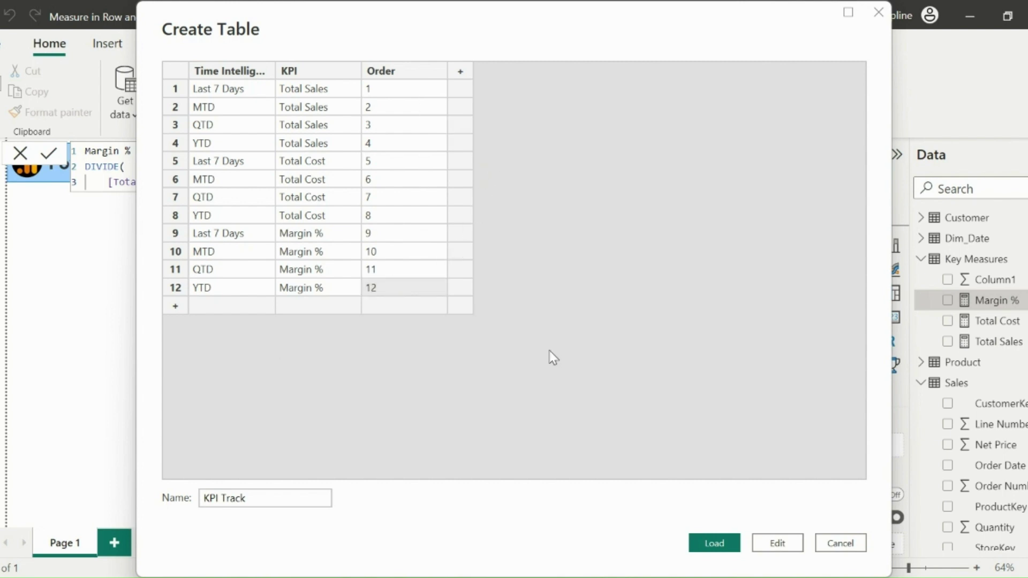
Step: Load the KPI Track table and insert a Matrix visual on the report page
click(713, 543)
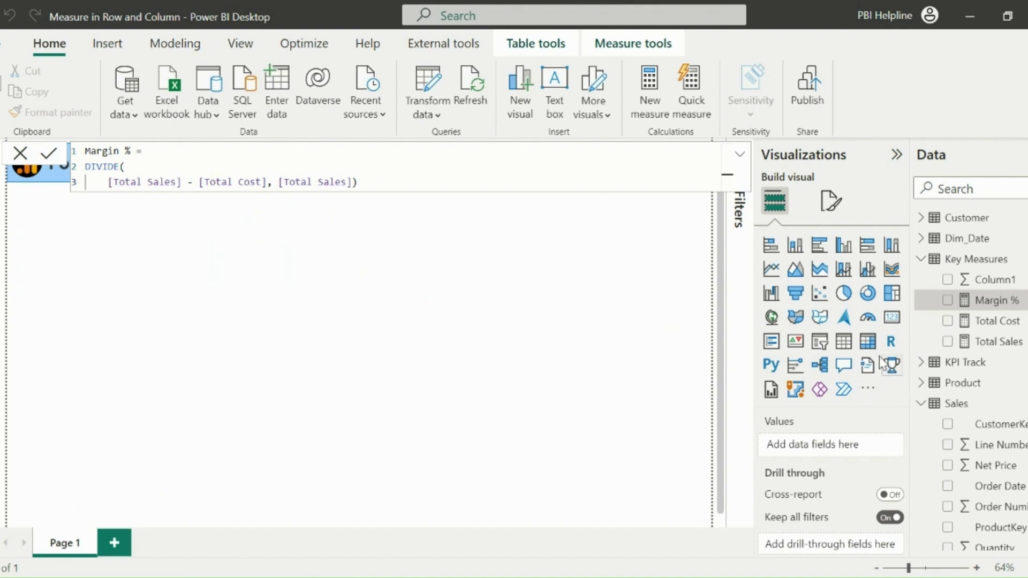
click(868, 341)
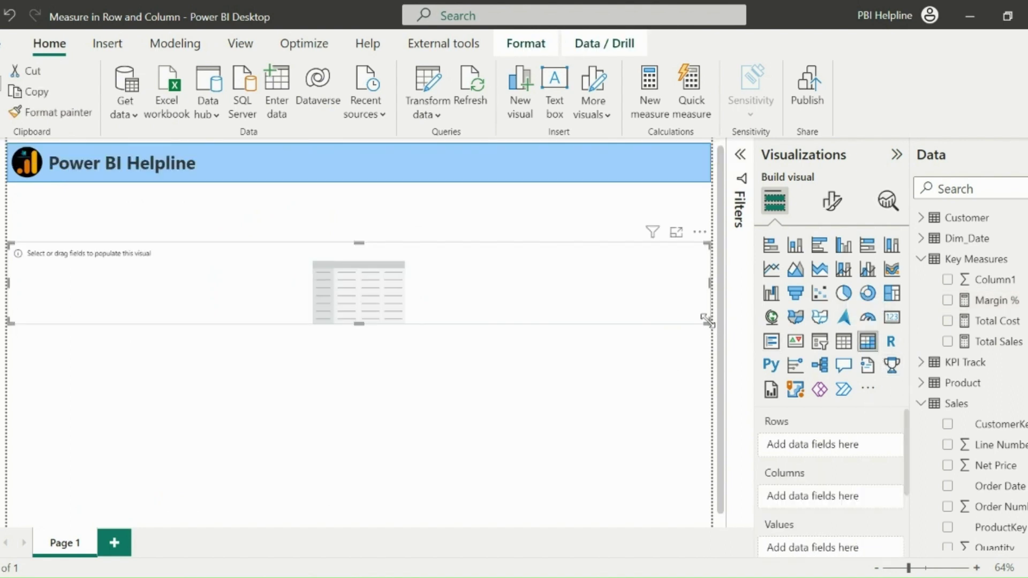
click(559, 417)
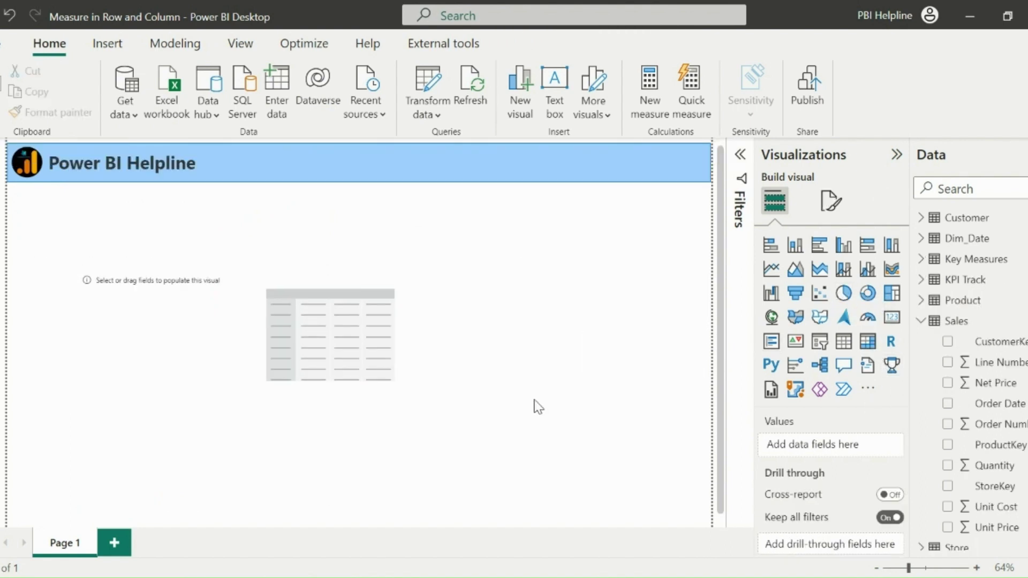
click(484, 371)
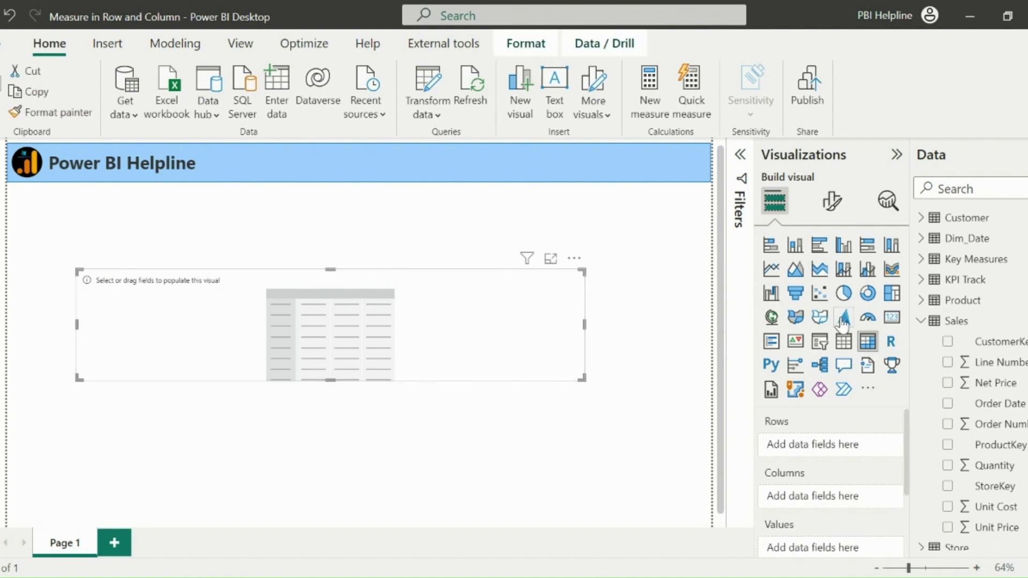
Step: Put KPI on the matrix rows and Time Intelligence on columns, sort by KPI, and widen that column
click(921, 280)
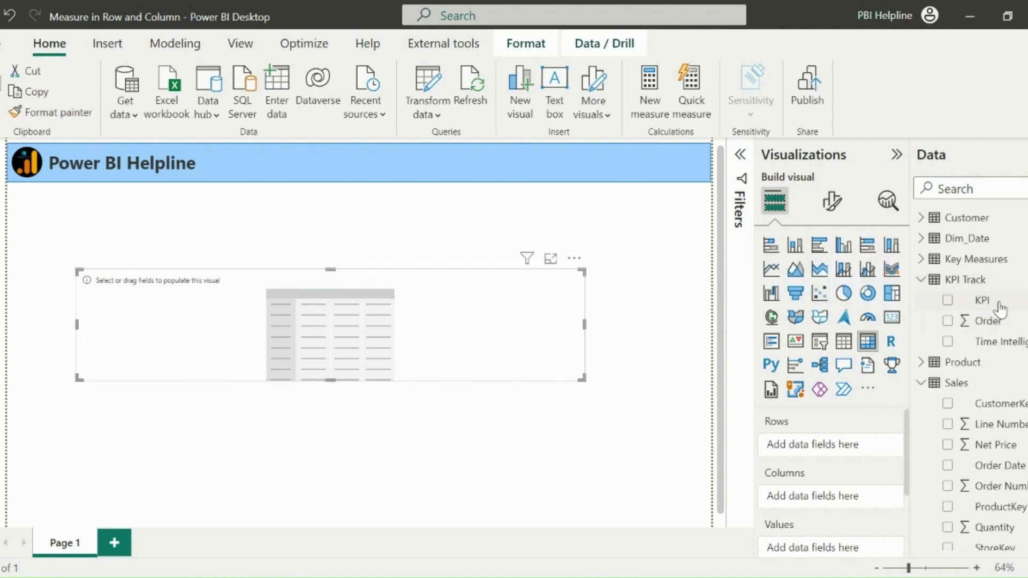
drag(991, 307, 818, 451)
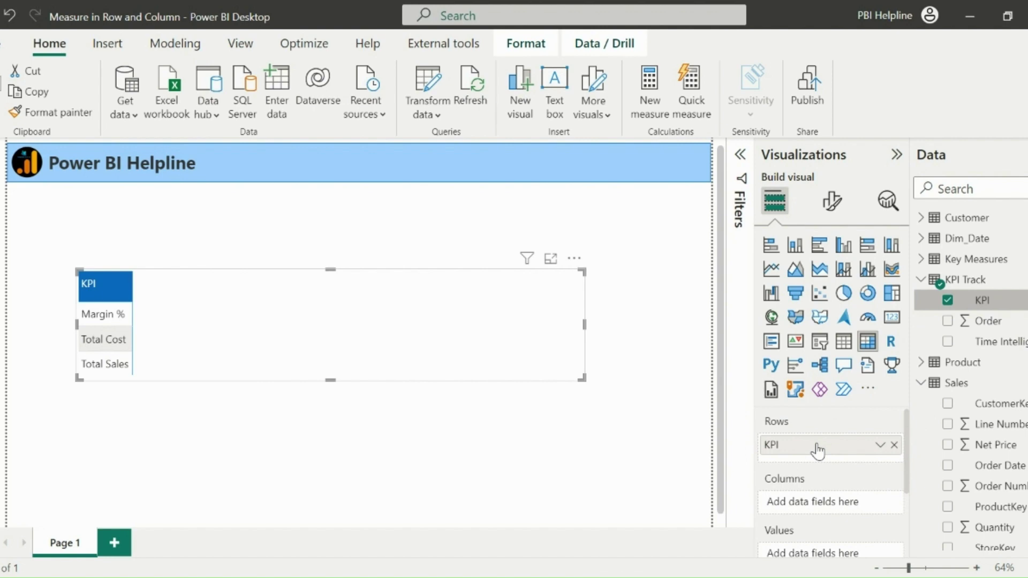
scroll(817, 451, down, 1)
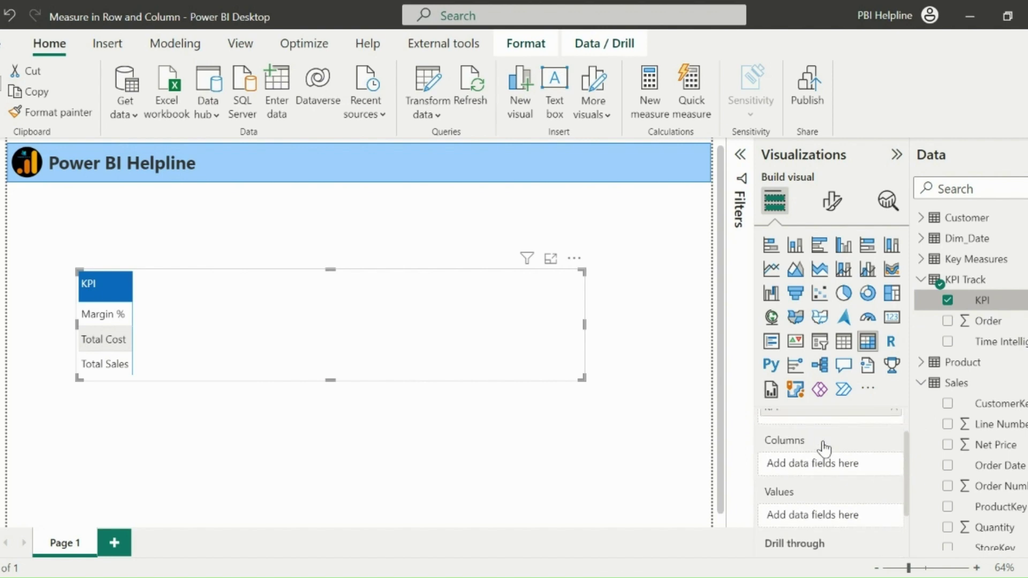
drag(1015, 341, 843, 463)
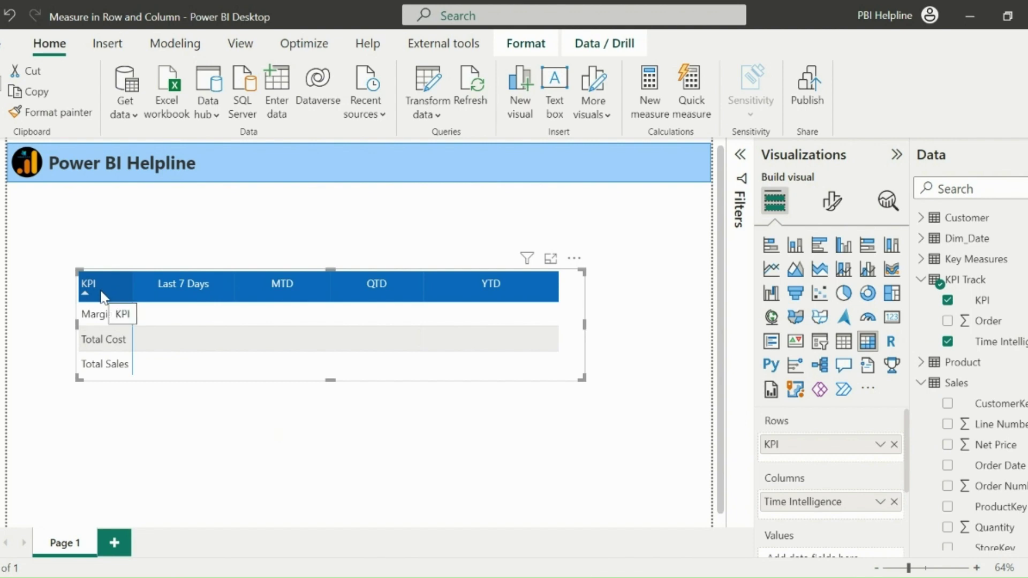
click(124, 284)
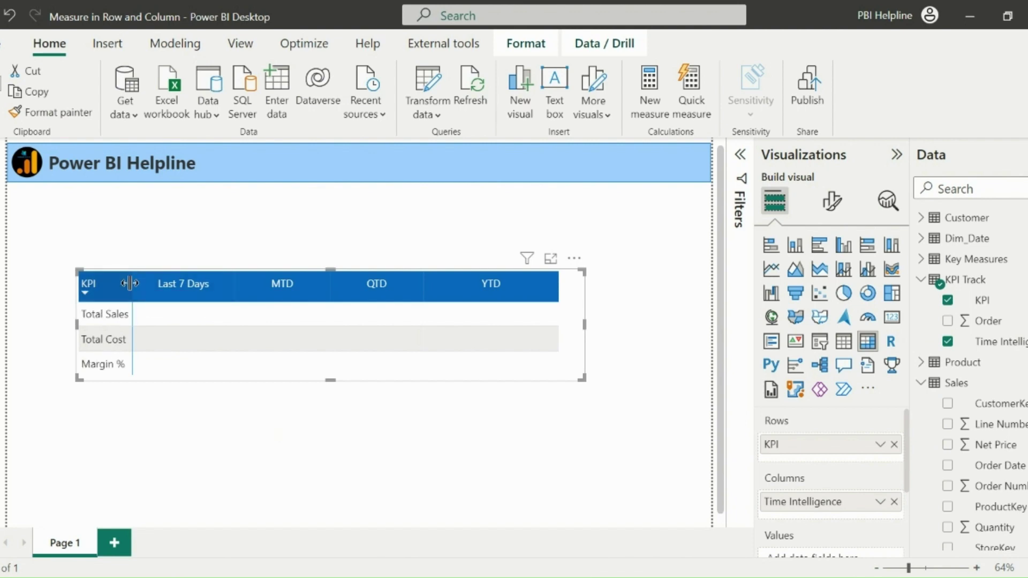
drag(133, 281, 148, 281)
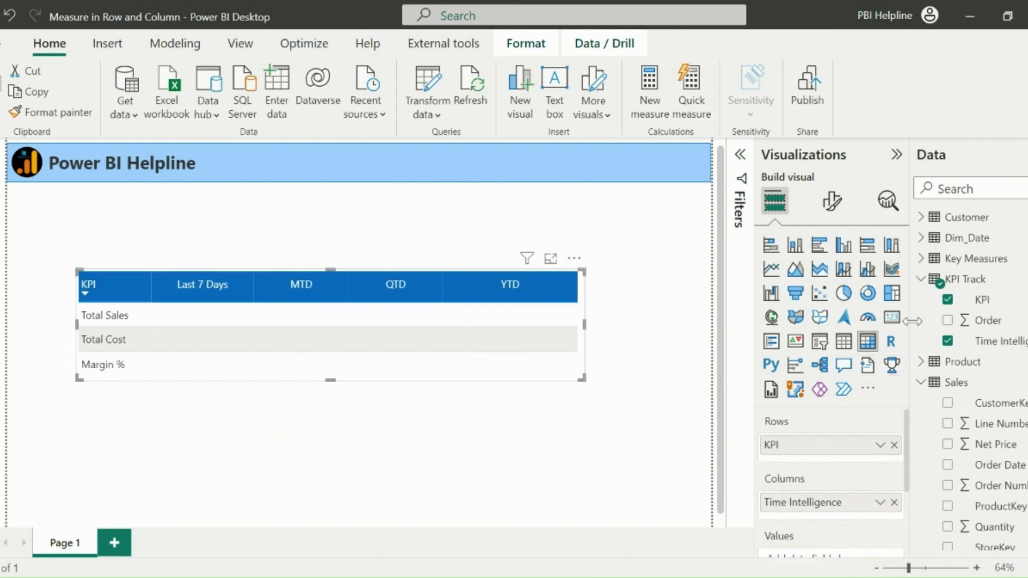
Step: Add Total Sales from Key Measures as the matrix values to test it, then remove it again
click(921, 259)
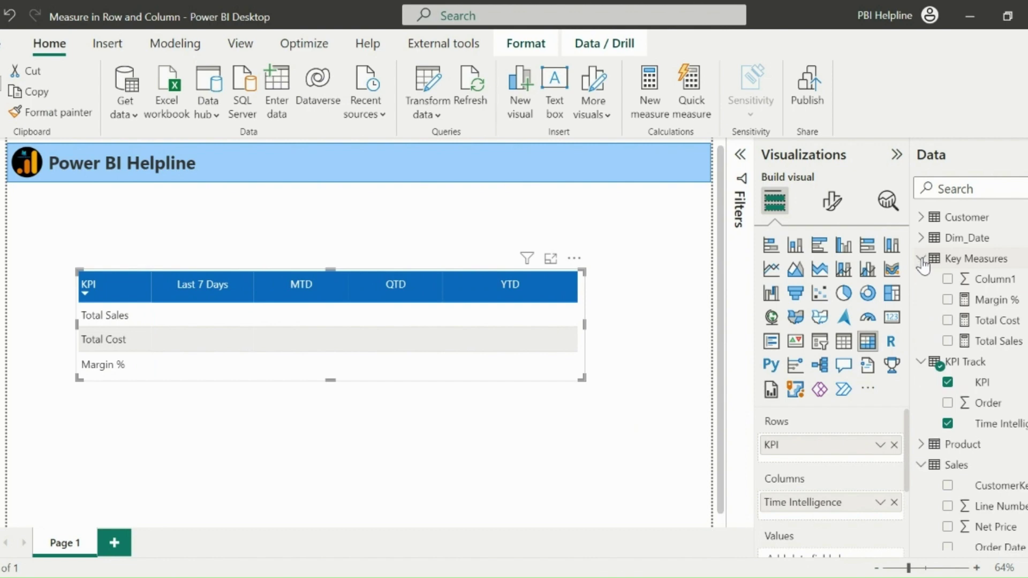
click(947, 341)
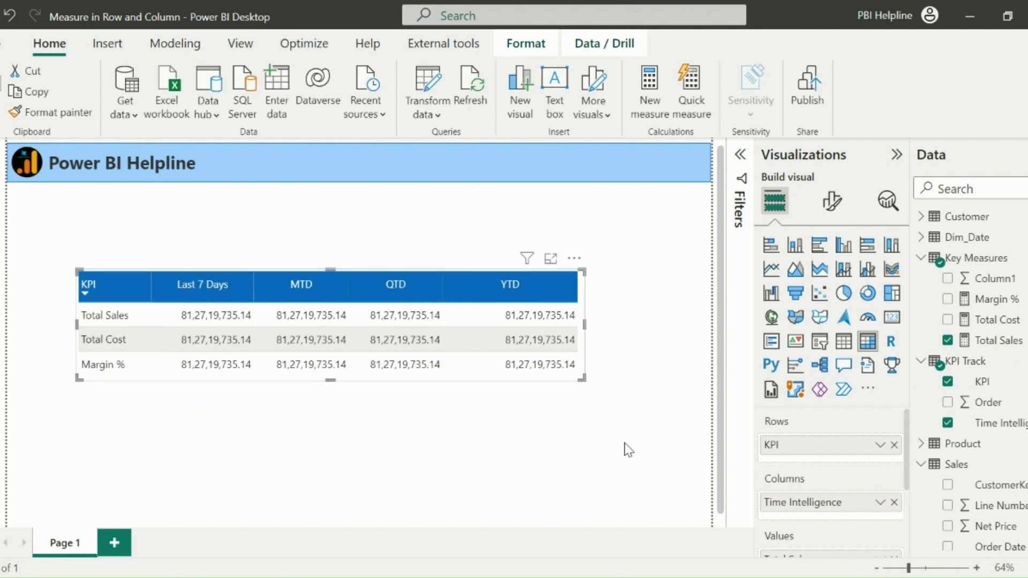
click(947, 341)
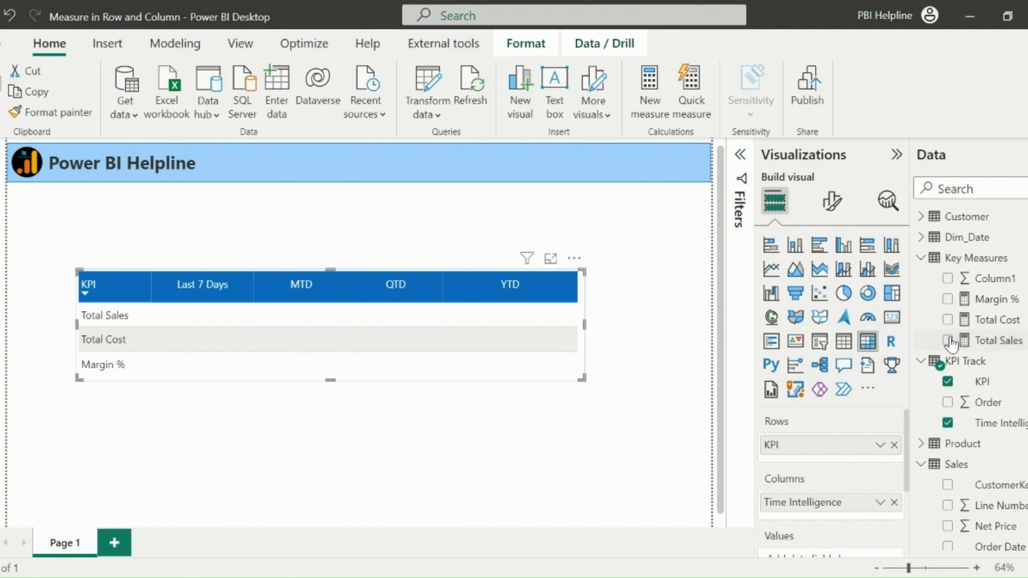
Step: Create a new measure in the Key Measures table named KPI Track_
right_click(964, 258)
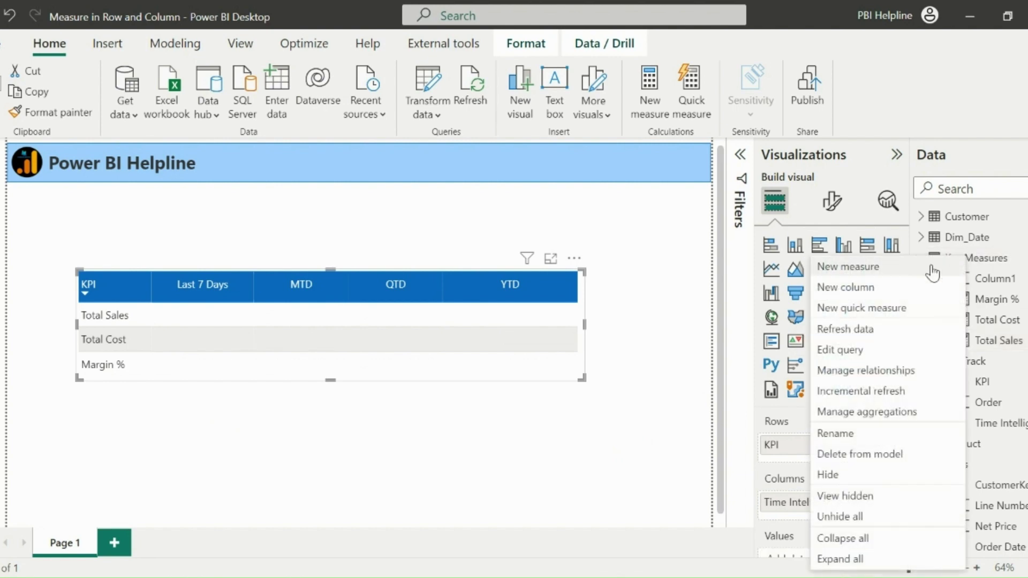
click(904, 272)
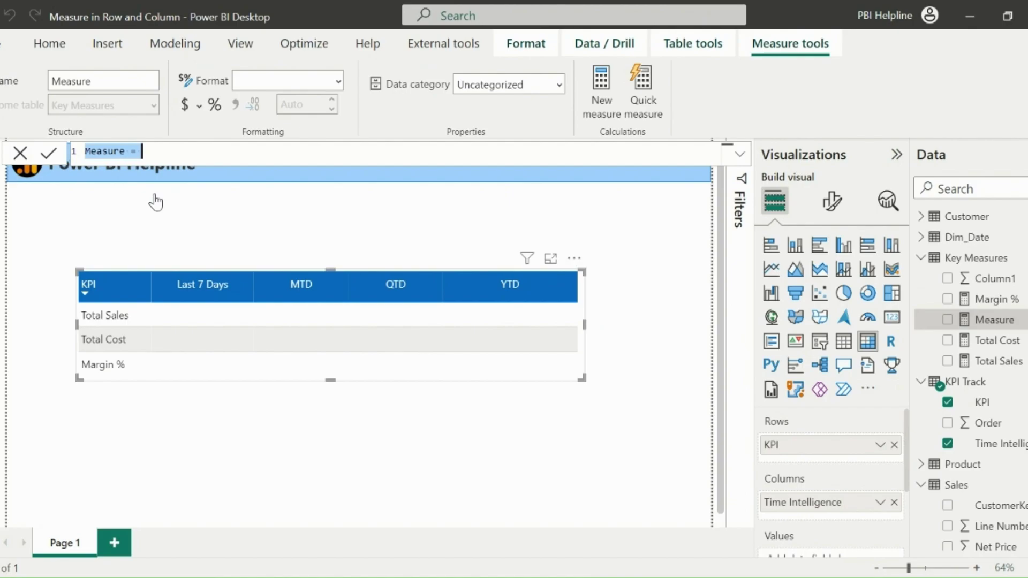
key(ctrl+a)
key(BackSpace)
text(KPI Track)
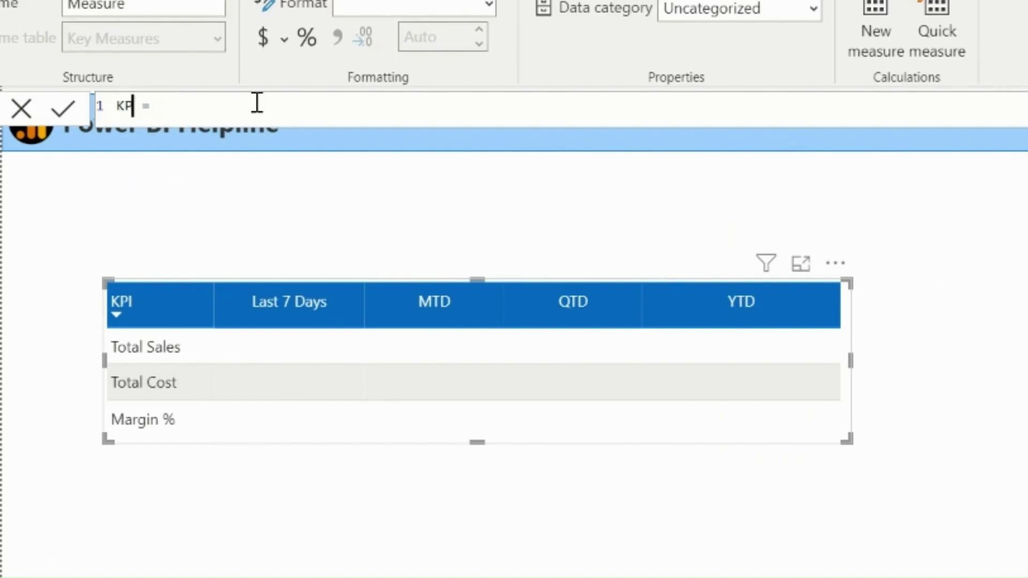
text(_)
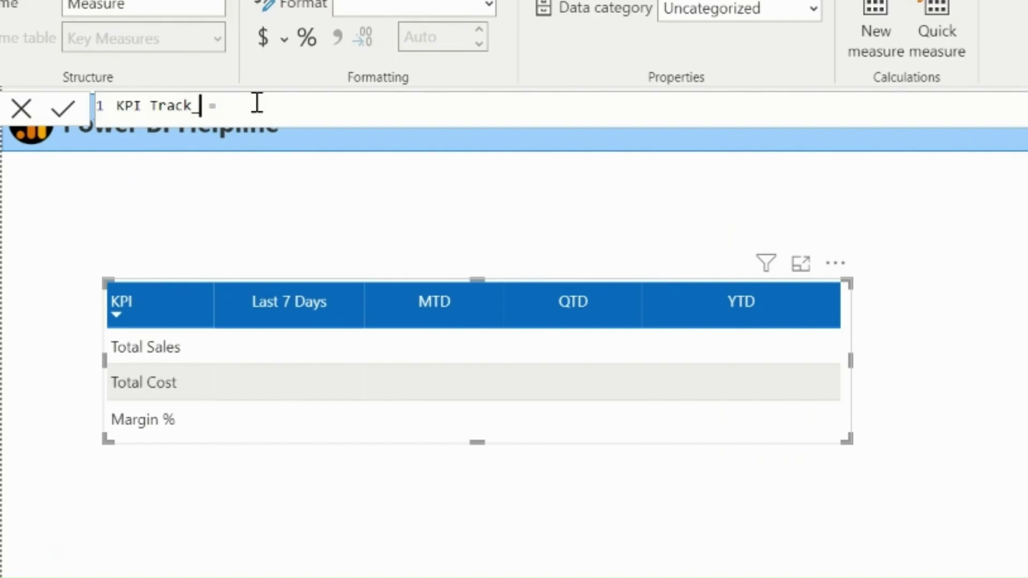
Step: Add a /* Section 1 */ comment line below the measure name
key(End)
key(shift+Return)
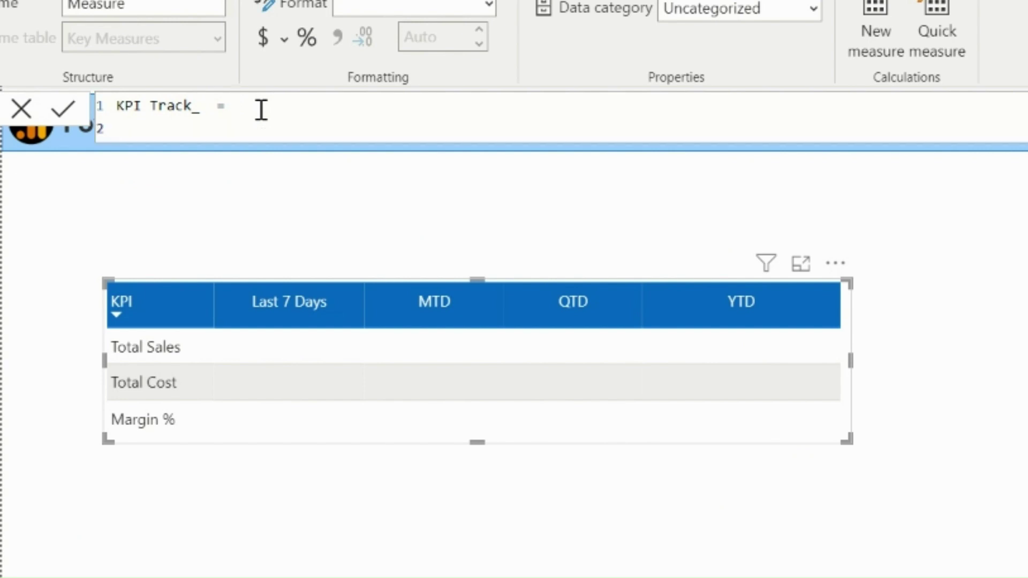
text(/* Section 1 */)
key(shift+Return)
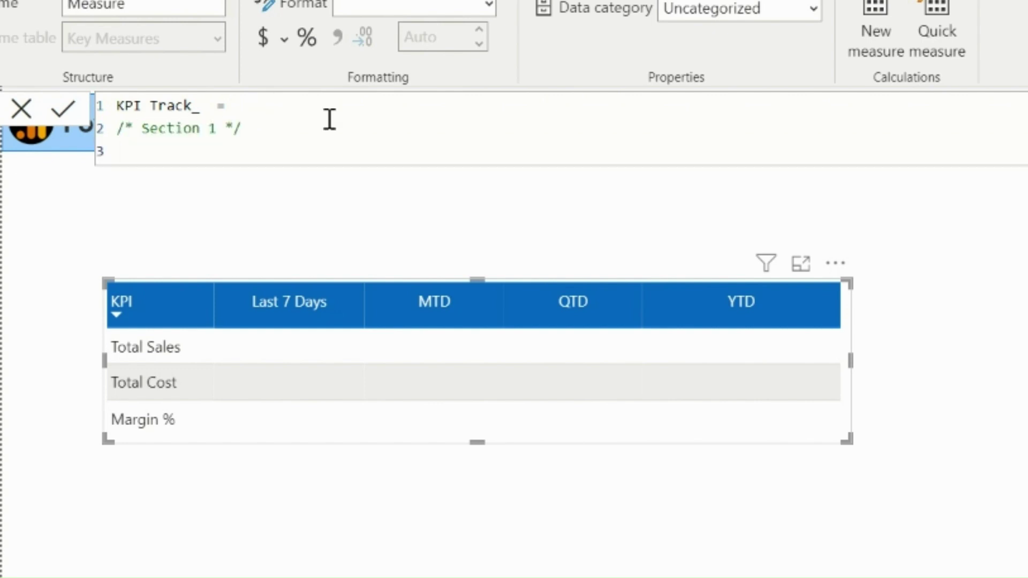
Step: Start SWITCH(TRUE(), SELECTEDVALUE('KPI Track'[Order]) = 1, as the first condition
text(swit)
key(Tab)
key(shift+Return)
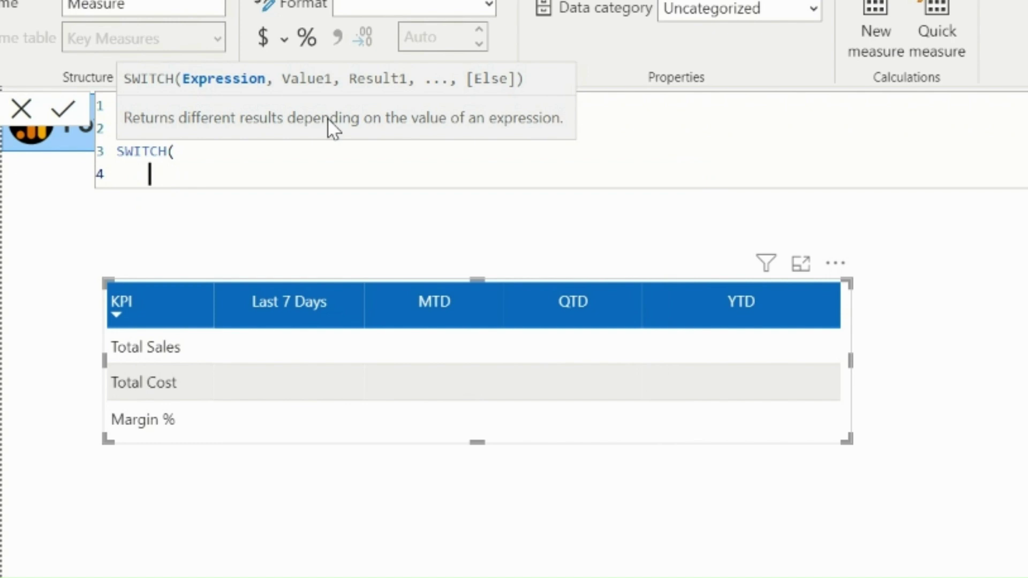
text(tru)
key(Tab)
text(,)
key(shift+Return)
text(selectedva)
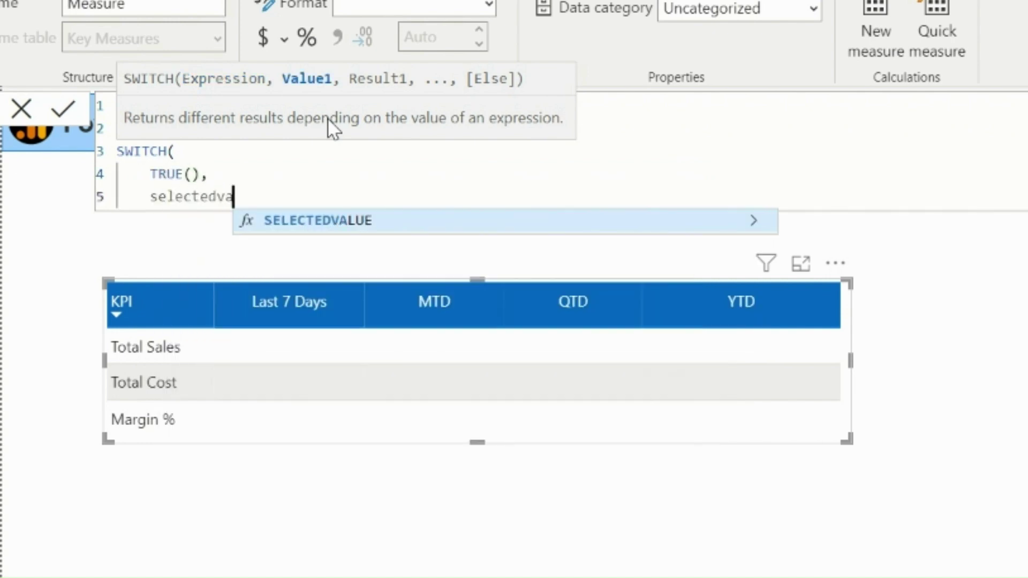
key(Tab)
text(ord)
key(Tab)
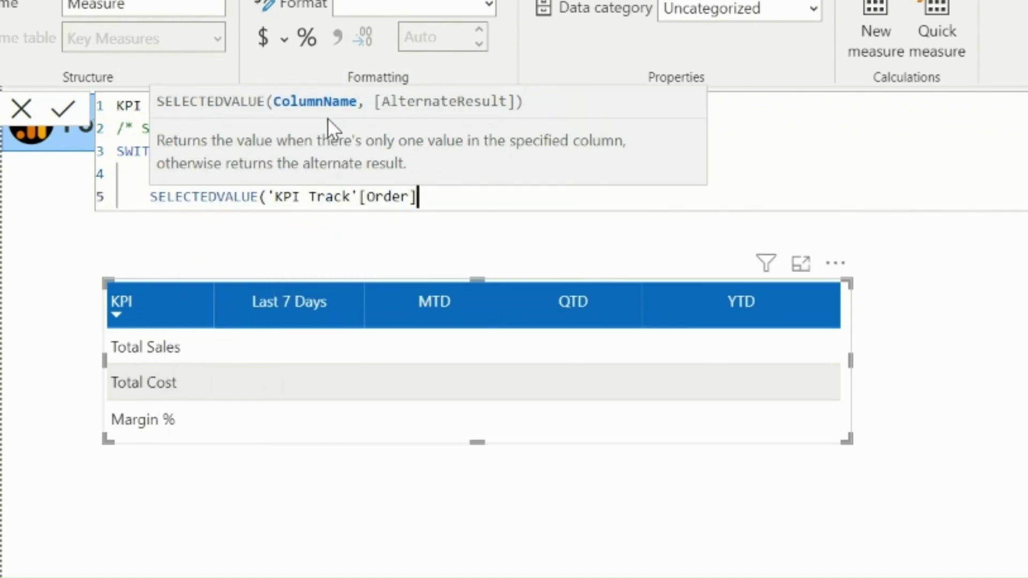
text() = 1)
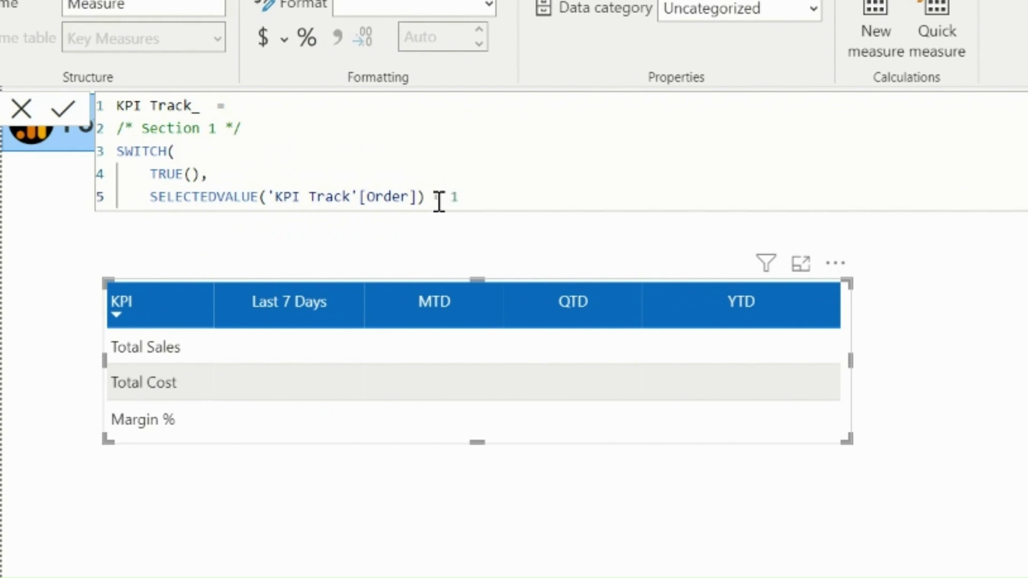
text(,)
Step: Make the Order 1 branch return CALCULATE([Total Sales], ...)
key(shift+Return)
text(calc)
key(Tab)
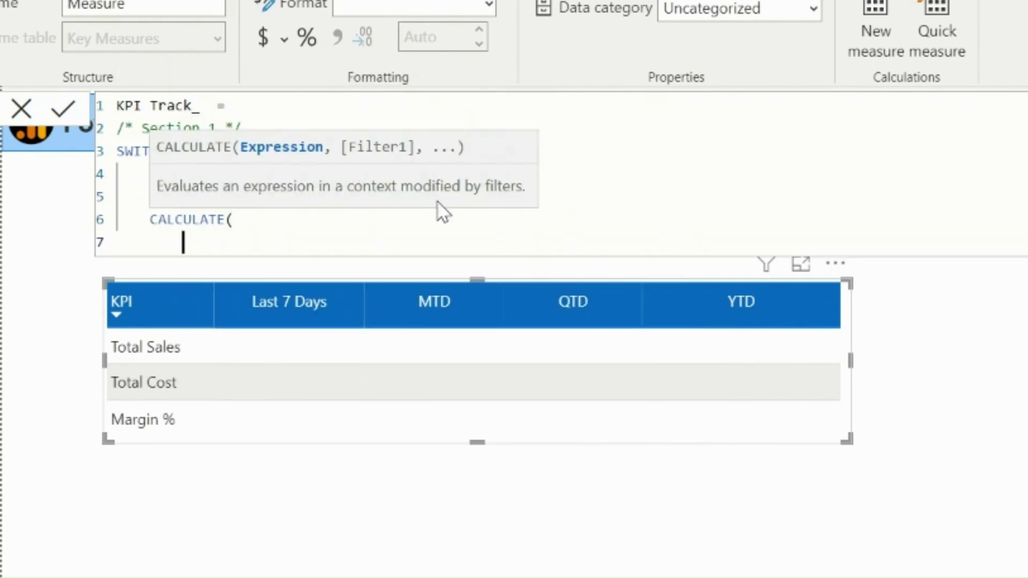
text(total)
key(Down)
key(Tab)
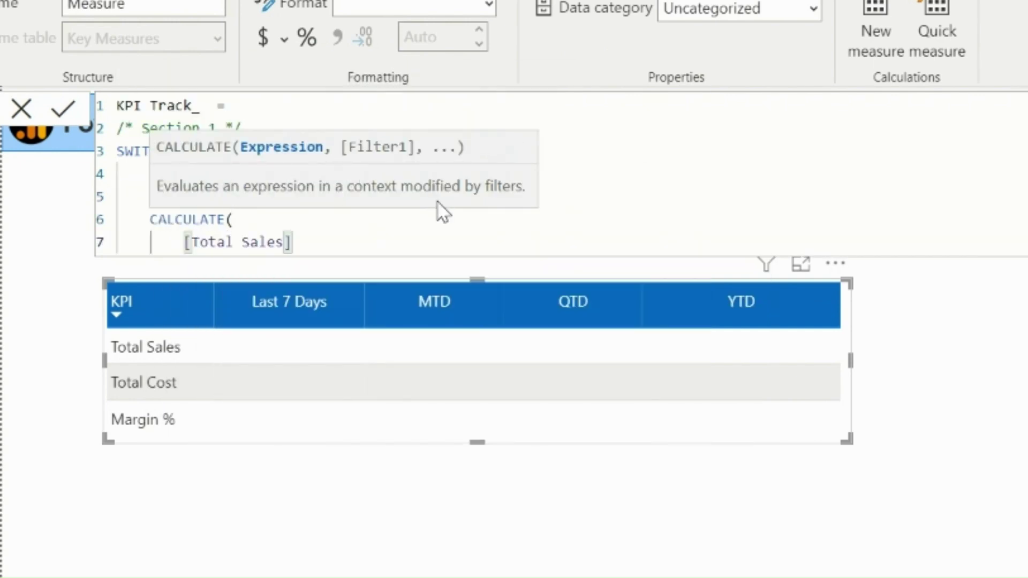
text(,)
Step: Filter it with DATESINPERIOD(Dim_Date[Date], MAX(Dim_Date[Date]), -7, DAY) and close CALCULATE
key(shift+Return)
text(datesin)
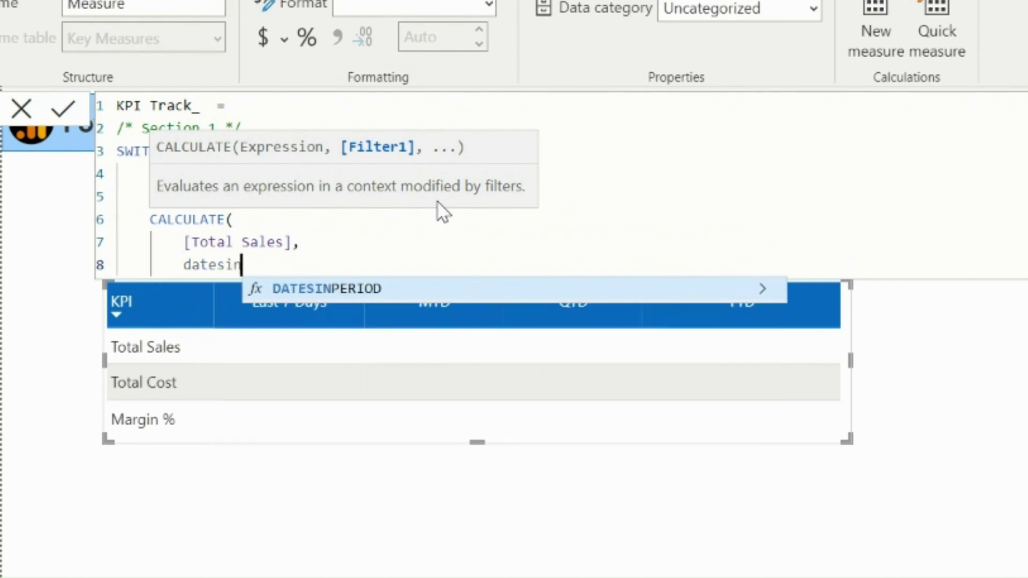
key(Tab)
text(date)
key(Down)
key(Down)
key(Down)
key(Down)
key(Down)
key(Down)
key(Down)
key(Tab)
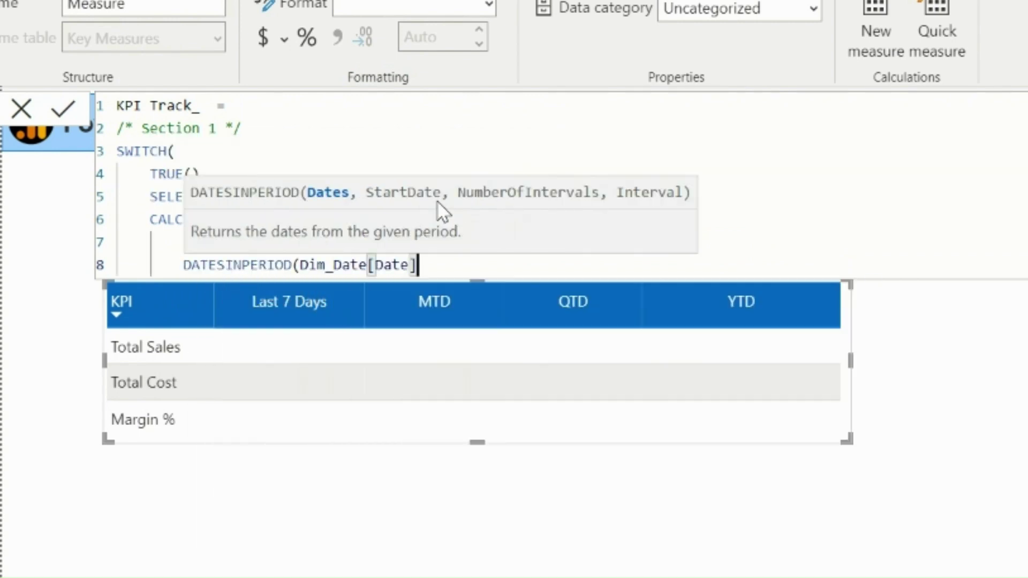
text(, MAX(date)
key(Down)
key(Down)
key(Down)
key(Down)
key(Down)
key(Down)
key(Down)
key(Down)
key(Down)
key(Down)
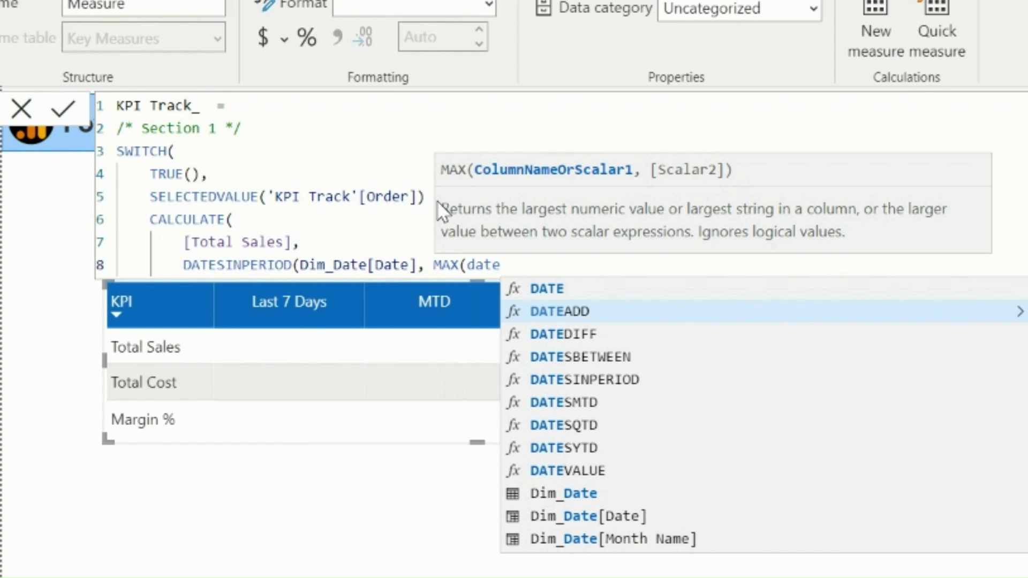
key(Tab)
text(),)
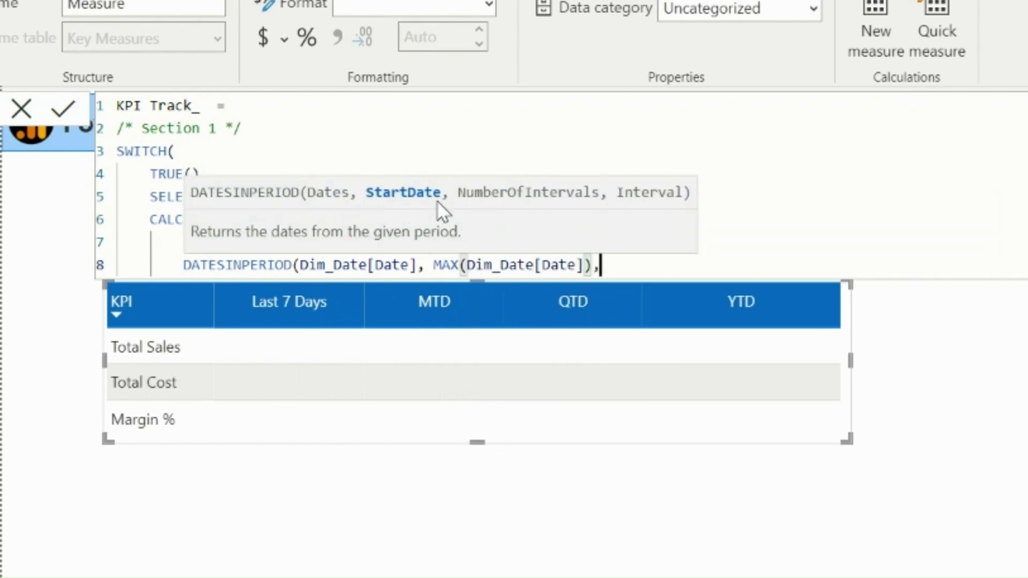
text( -7,DAY)
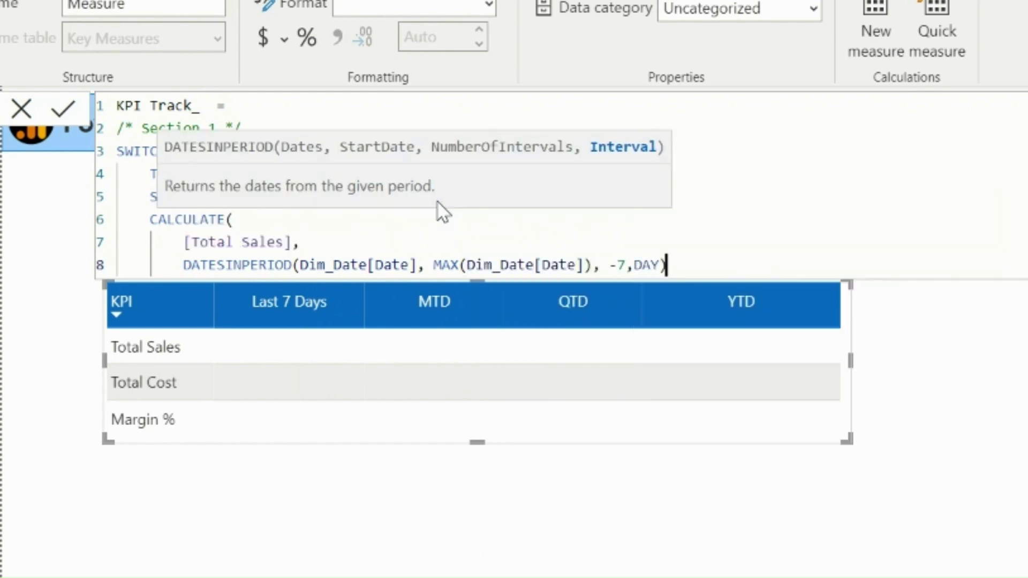
text())
key(Return)
text())
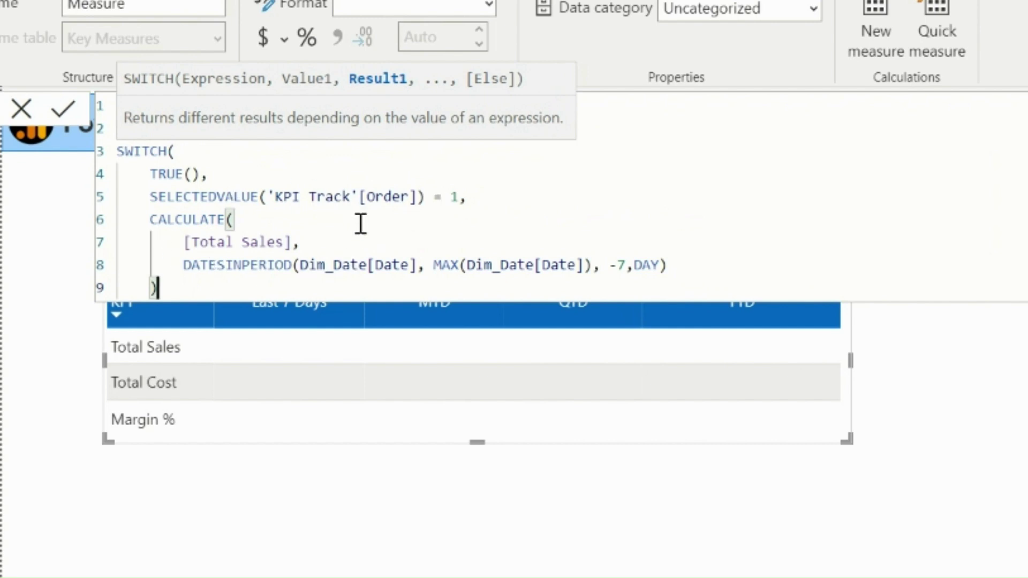
Step: Duplicate the first branch below itself and change its Order to 2
drag(158, 288, 158, 197)
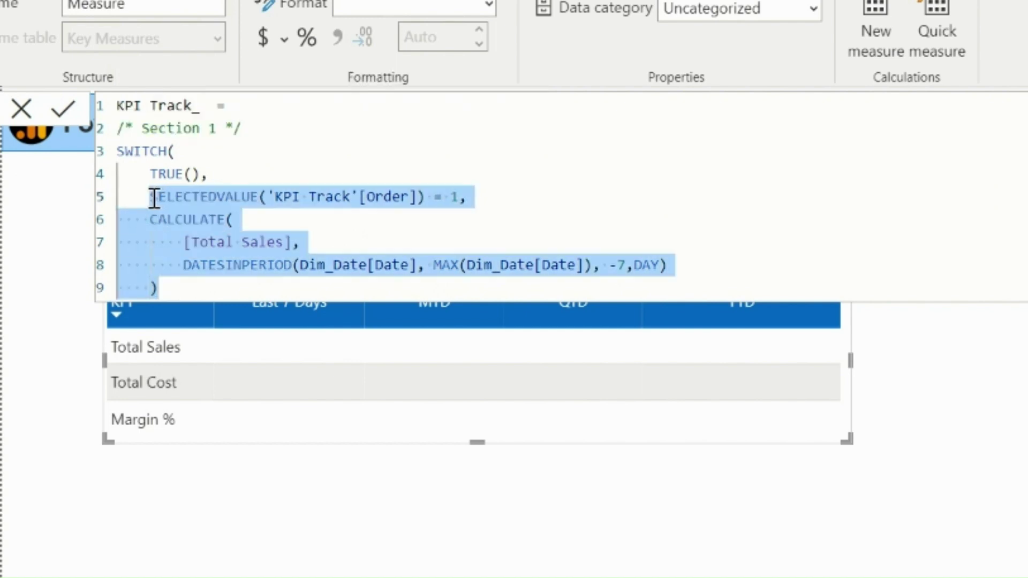
click(166, 284)
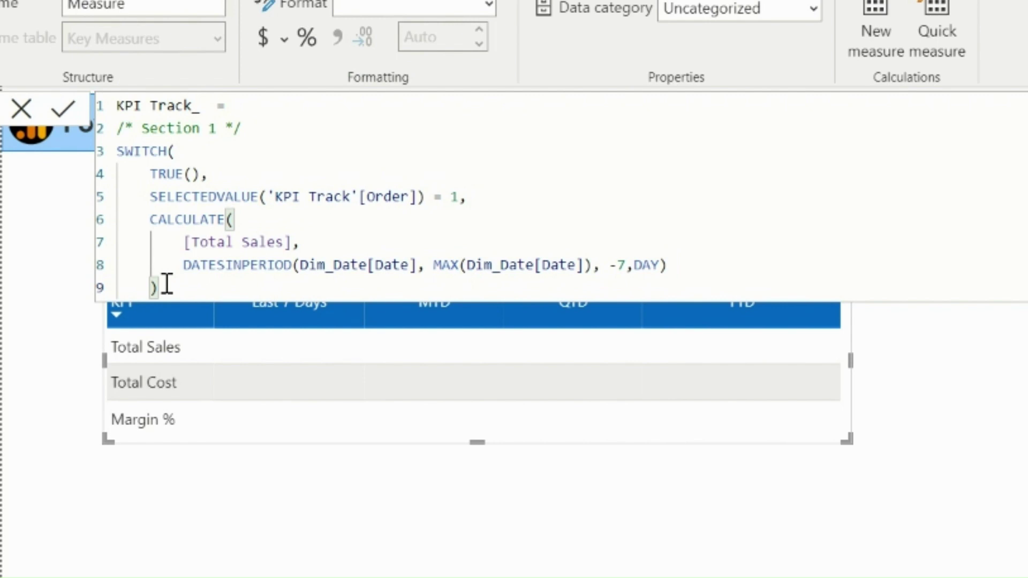
key(Return)
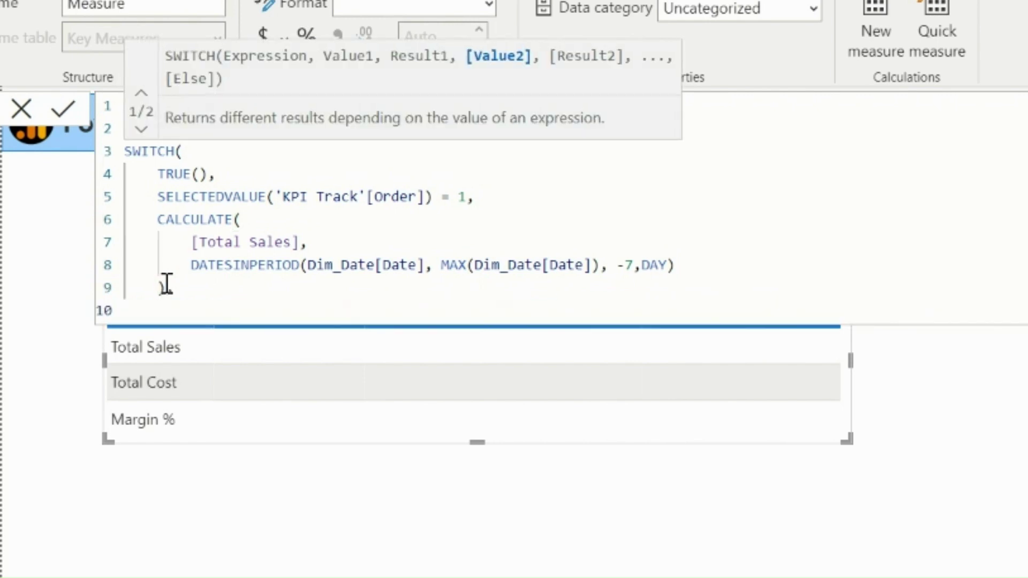
text(SELECTEDVALUE('KPI Track'[Order]) = 1,     CALCULATE(         [Total Sales],         DATESINPERIOD(Dim_Date[Date], MAX(Dim_Date[Date]), -7,DAY)     ))
click(167, 283)
text(,)
click(466, 311)
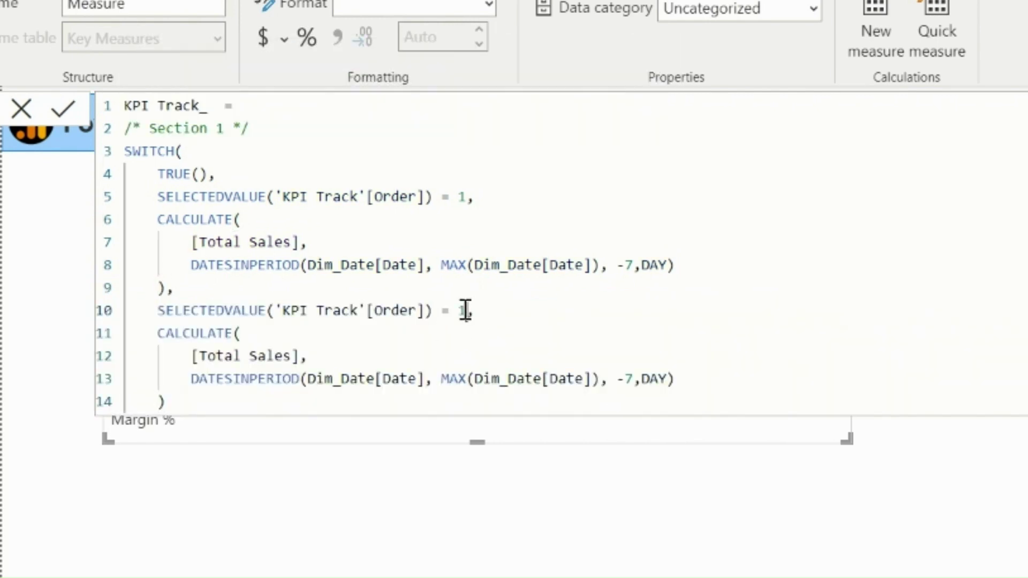
key(BackSpace)
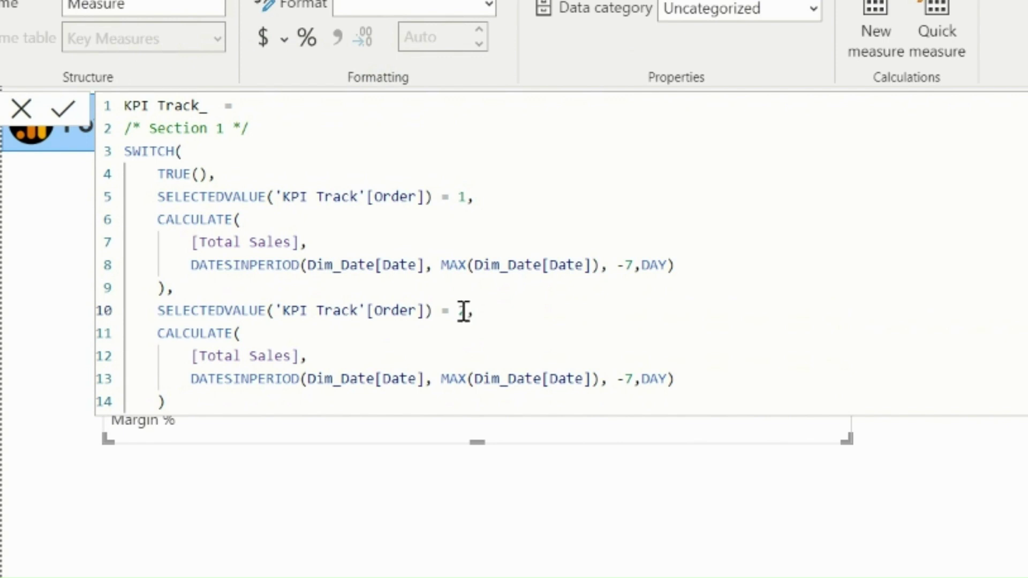
text(2)
Step: Replace the last-7-days filter in the Order 2 branch with DATESMTD(Dim_Date[Date])
drag(681, 381, 187, 384)
key(BackSpace)
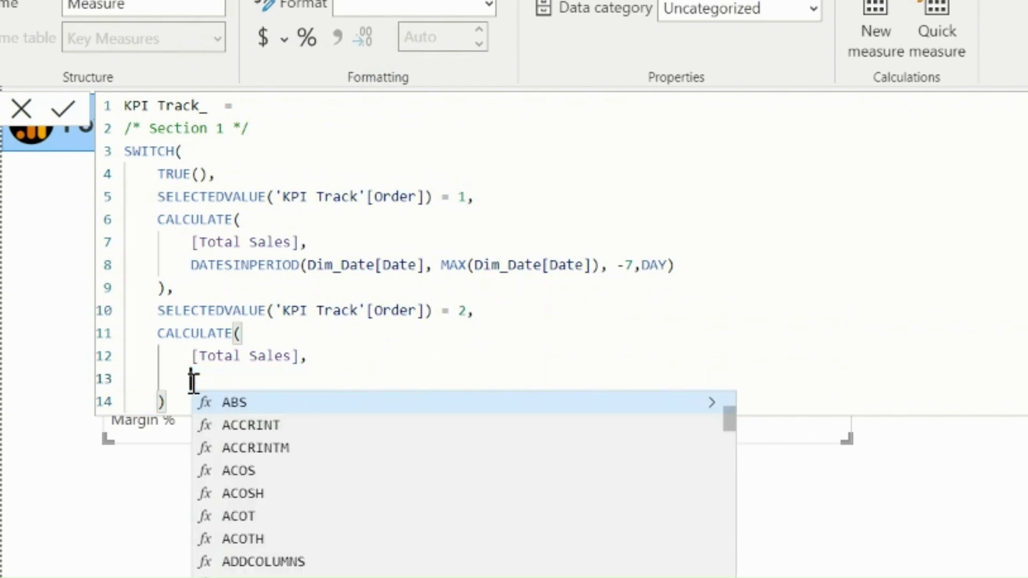
text(datesm(date)
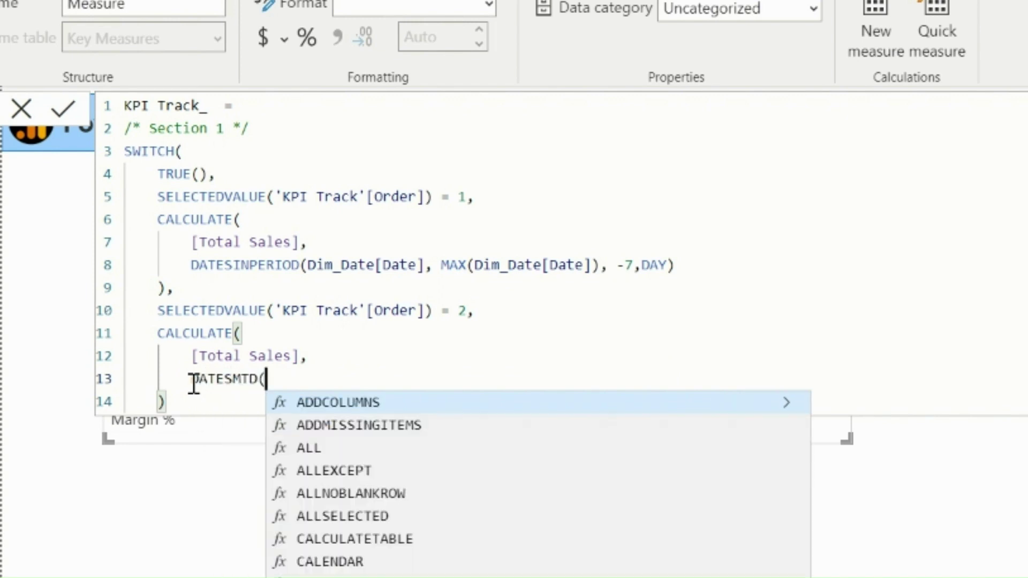
key(Down)
key(Down)
key(Down)
key(Down)
key(Down)
key(Down)
key(Down)
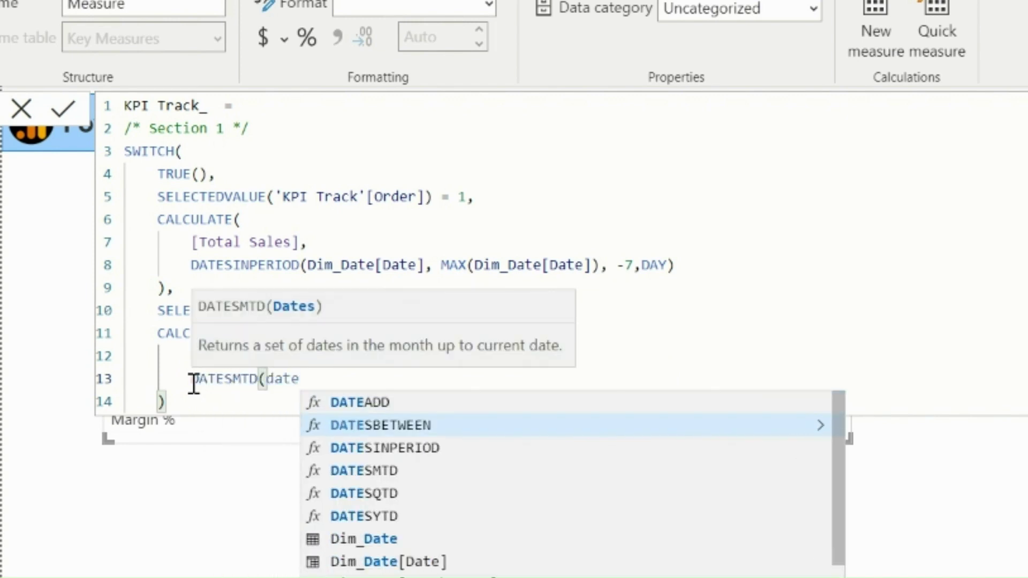
key(Tab)
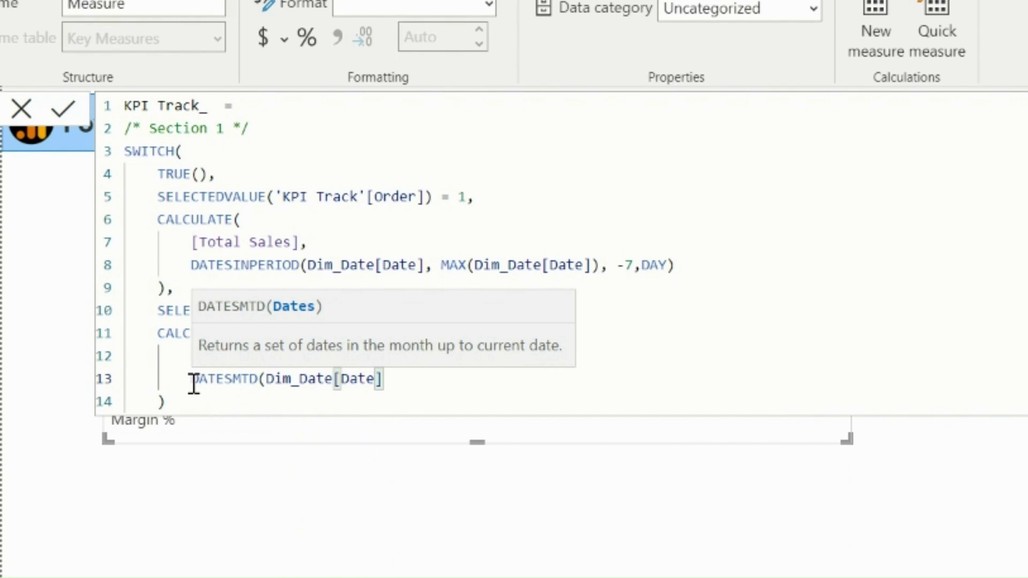
text())
click(191, 404)
text(,)
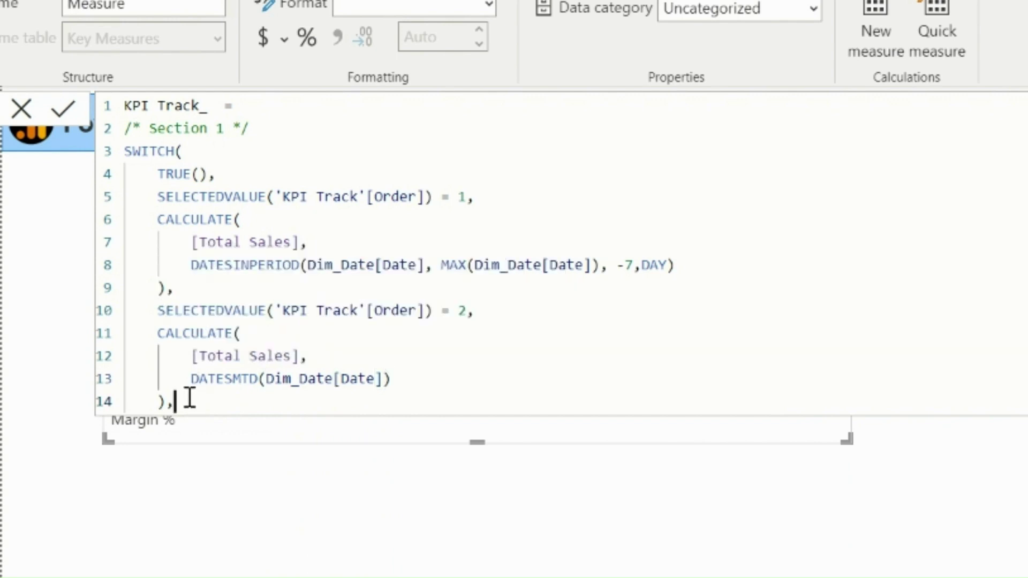
Step: Copy the month-to-date branch as an Order 3 branch using DATESQTD
drag(181, 398, 153, 311)
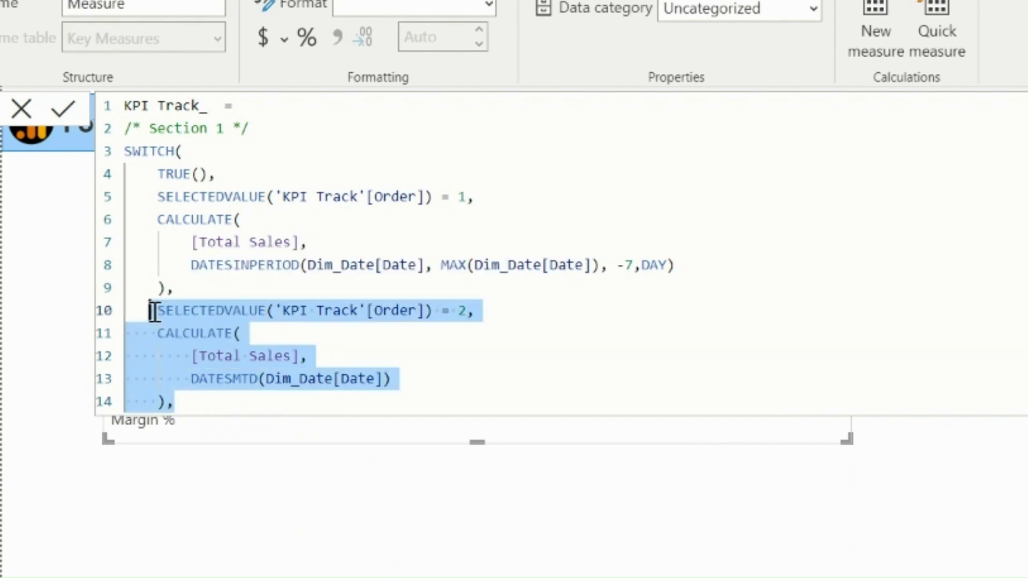
key(ctrl+c)
click(197, 399)
key(Return)
key(ctrl+v)
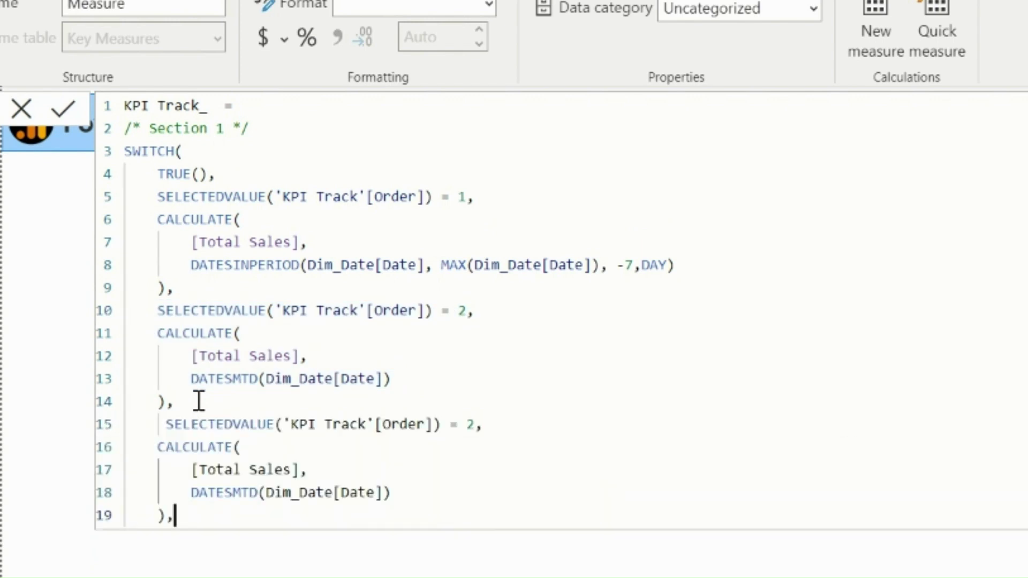
double_click(473, 419)
text(3)
click(243, 491)
key(Delete)
text(Q)
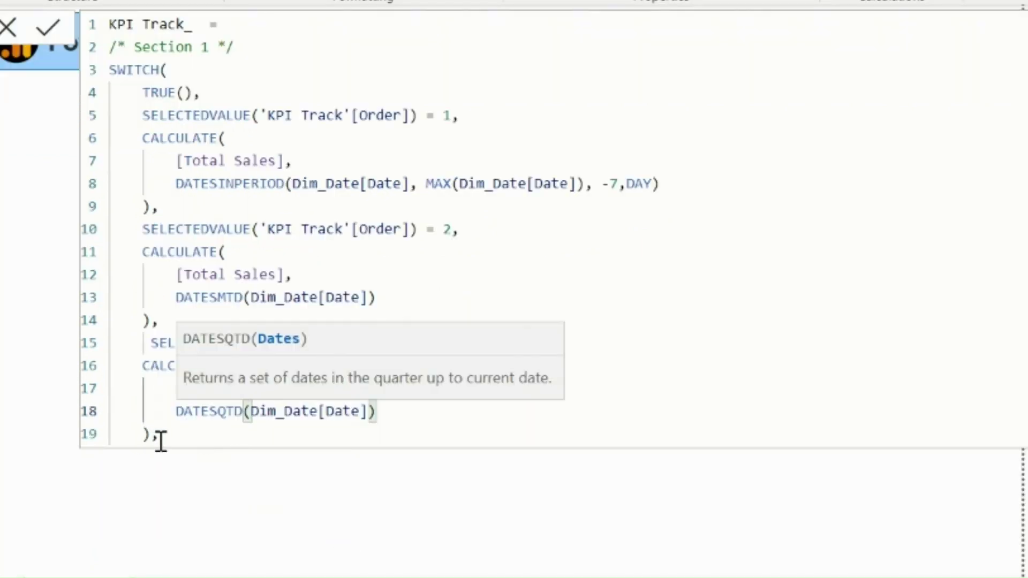
Step: Add an Order 4 branch using DATESYTD, then copy all four Total Sales branches
click(175, 517)
key(Return)
key(ctrl+v)
double_click(468, 495)
text(4)
click(229, 481)
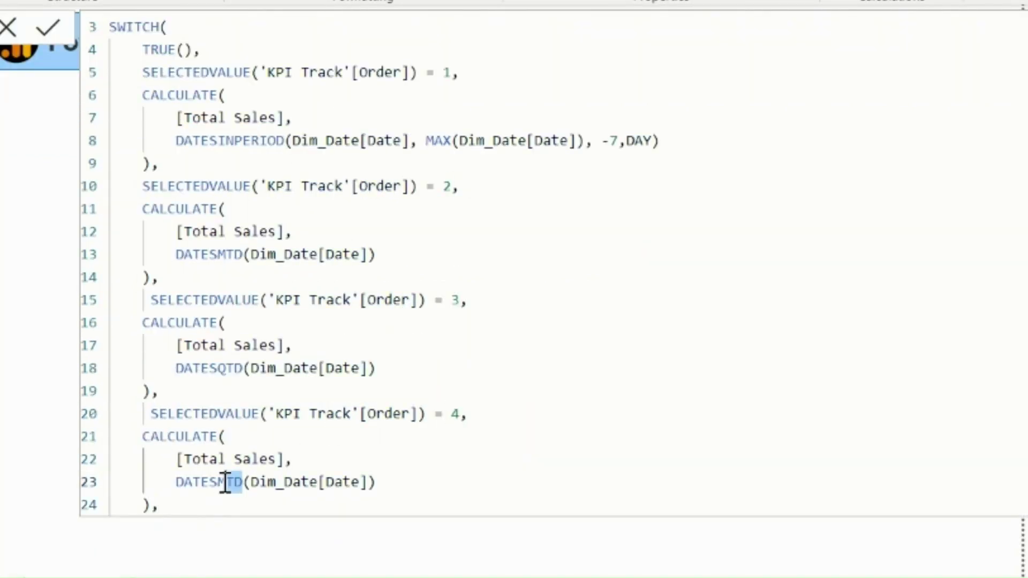
key(BackSpace)
text(Y)
click(206, 500)
drag(191, 497, 146, 75)
click(184, 492)
key(Return)
key(Return)
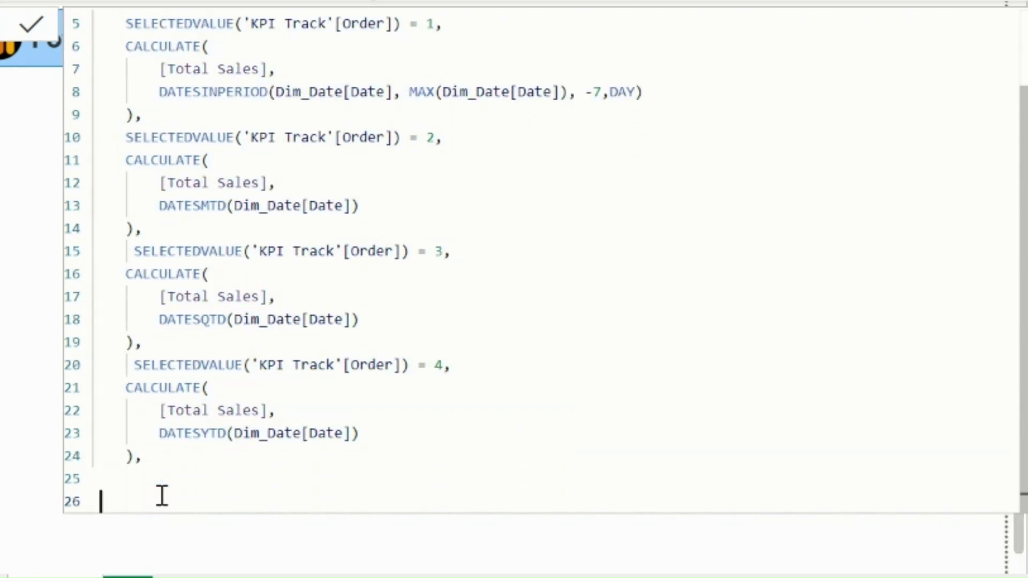
Step: Add a Section 2 comment, paste the four branches below it, and renumber them 5–8
text(/* ---------Section 2----------*/)
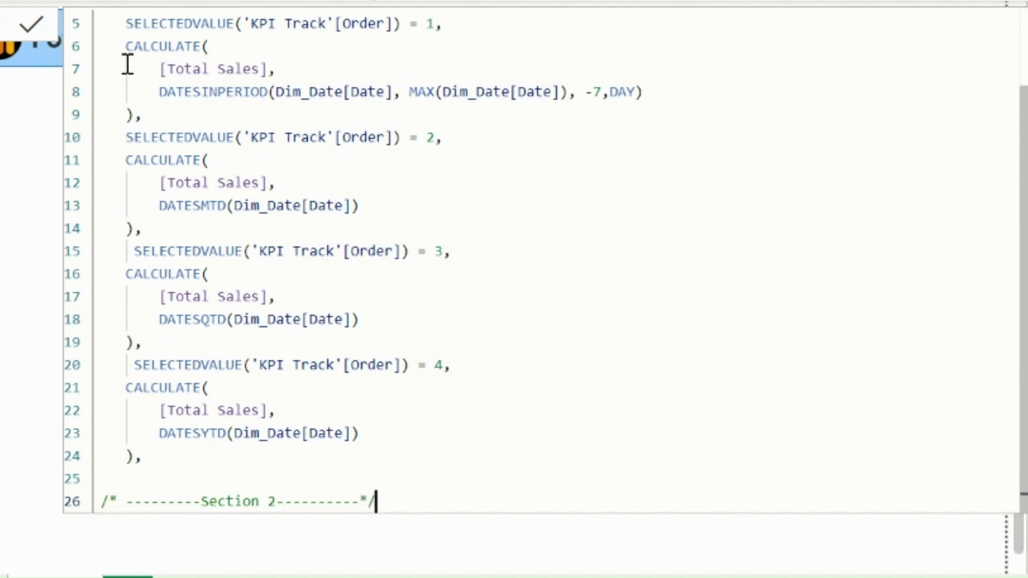
key(Return)
key(Return)
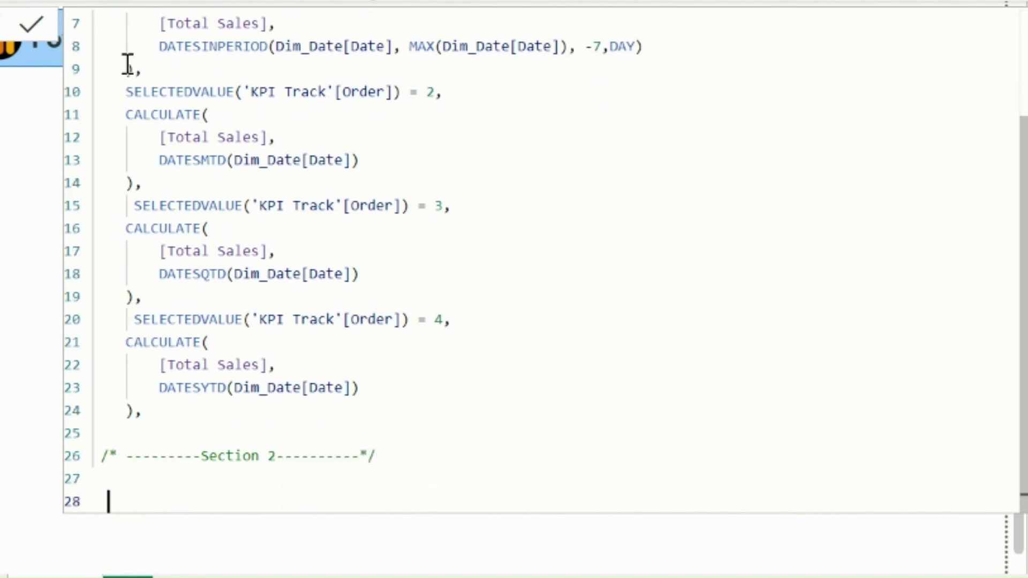
key(ctrl+v)
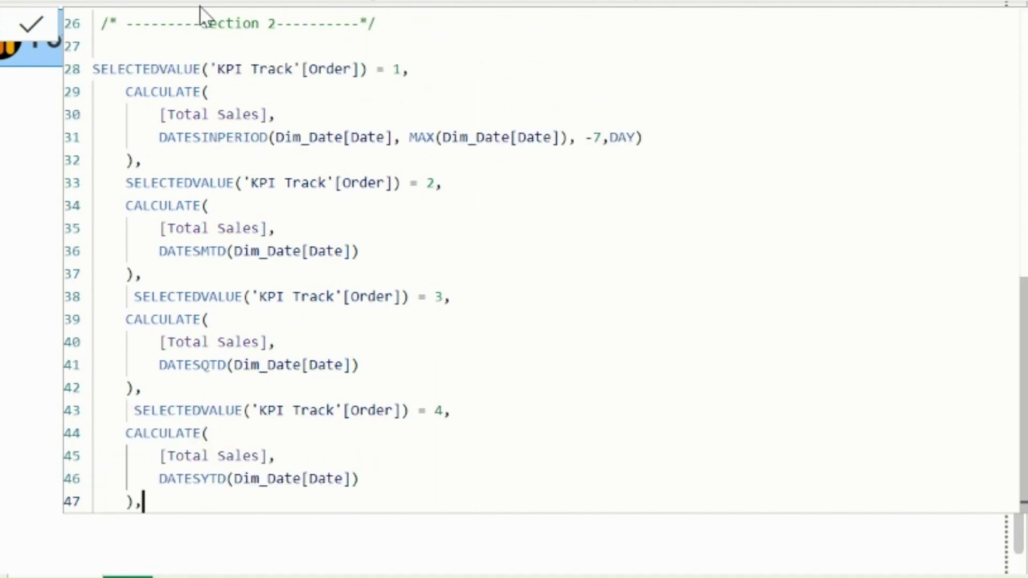
scroll(211, 142, up, 2)
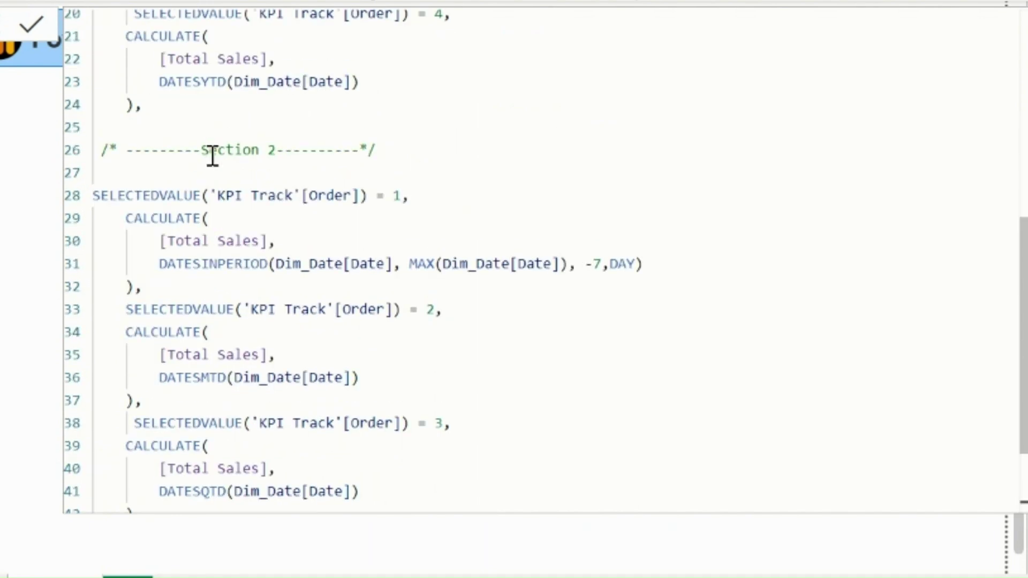
click(400, 195)
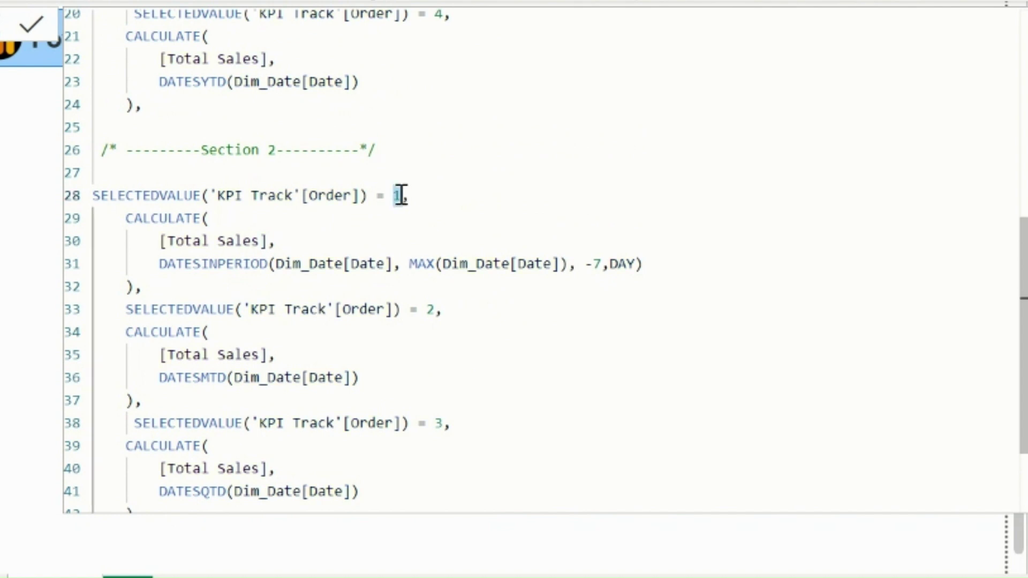
text(5)
text(6)
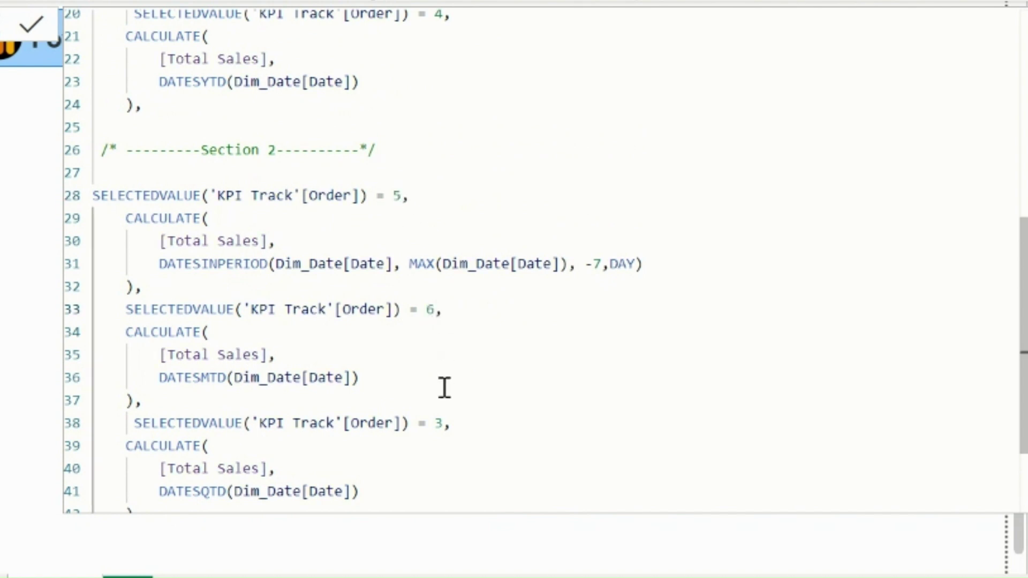
double_click(438, 422)
text(7)
scroll(439, 425, down, 2)
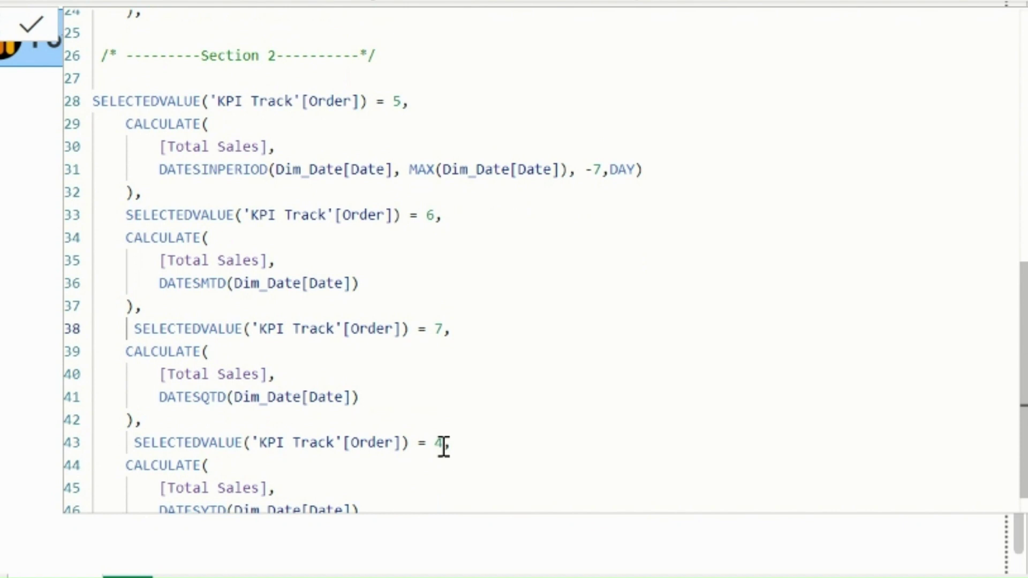
double_click(439, 443)
text(8)
Step: Change [Total Sales] to [Total Cost] in all four Section 2 branches
scroll(439, 444, up, 1)
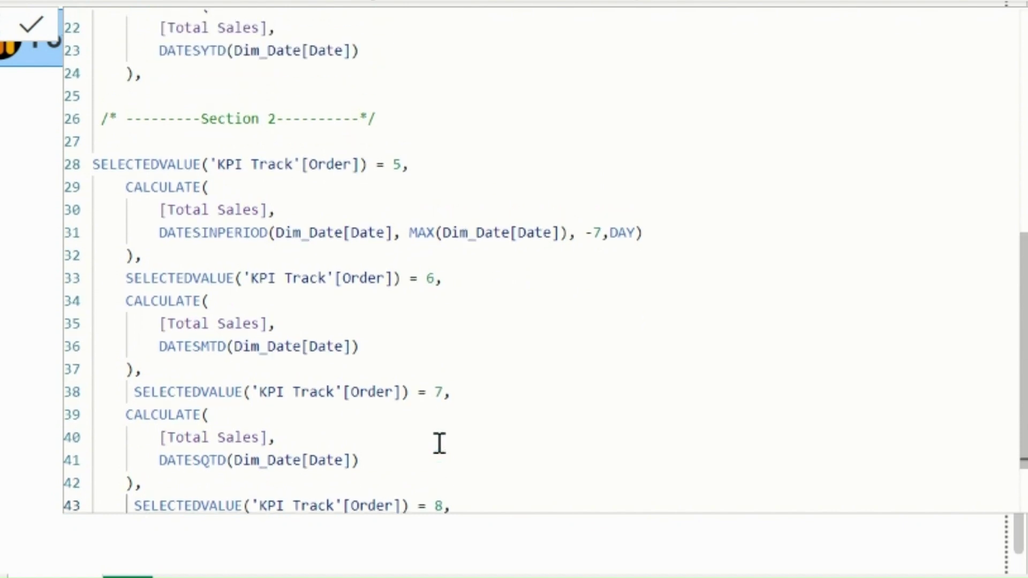
drag(259, 211, 218, 211)
text(Cost)
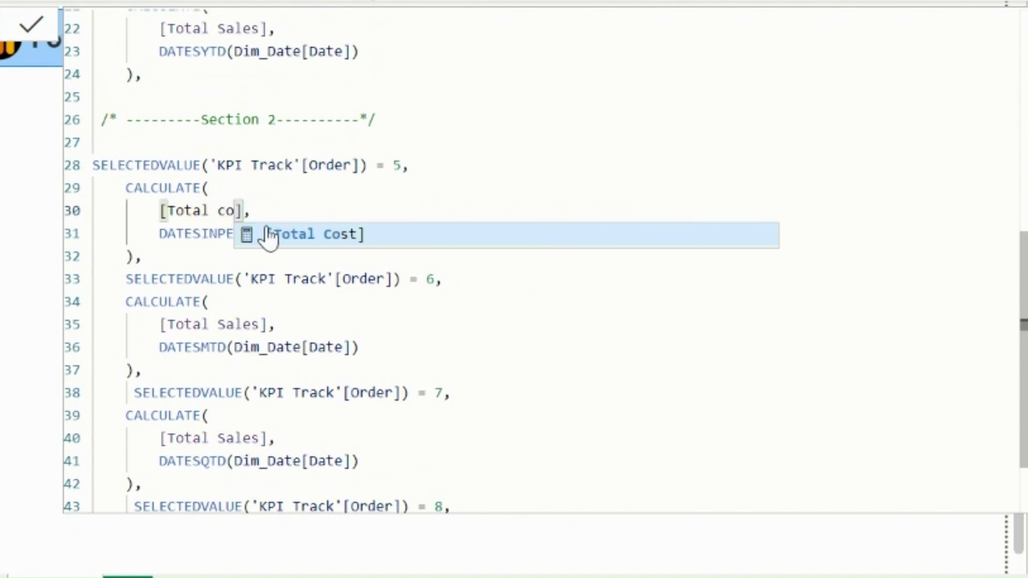
drag(259, 325, 217, 325)
text(Cost)
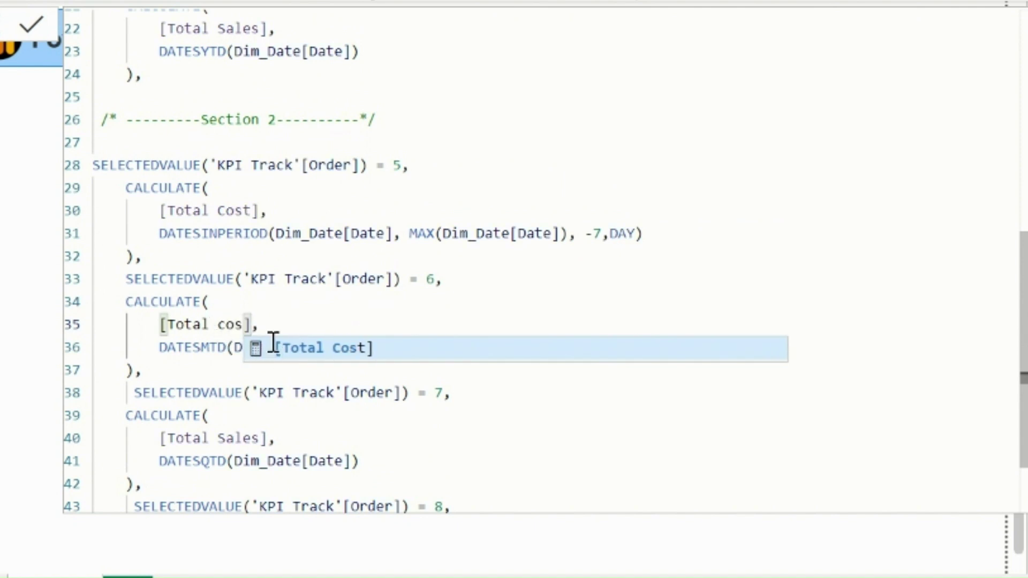
drag(259, 438, 218, 456)
text(Cost)
scroll(307, 459, down, 1)
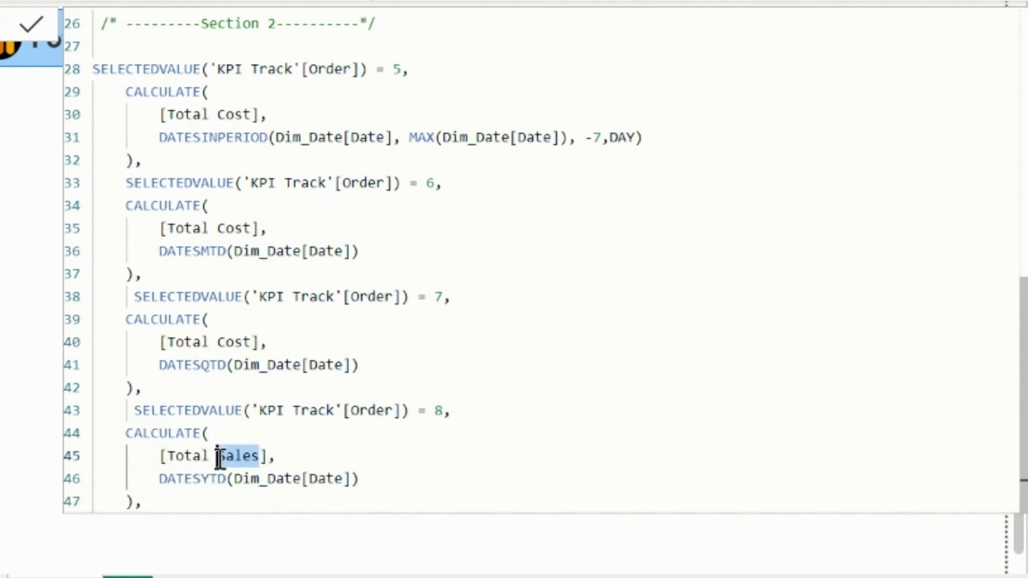
text(cost)
click(337, 482)
Step: Start a Section 3 comment on a new unindented line below the Section 2 cases
click(188, 496)
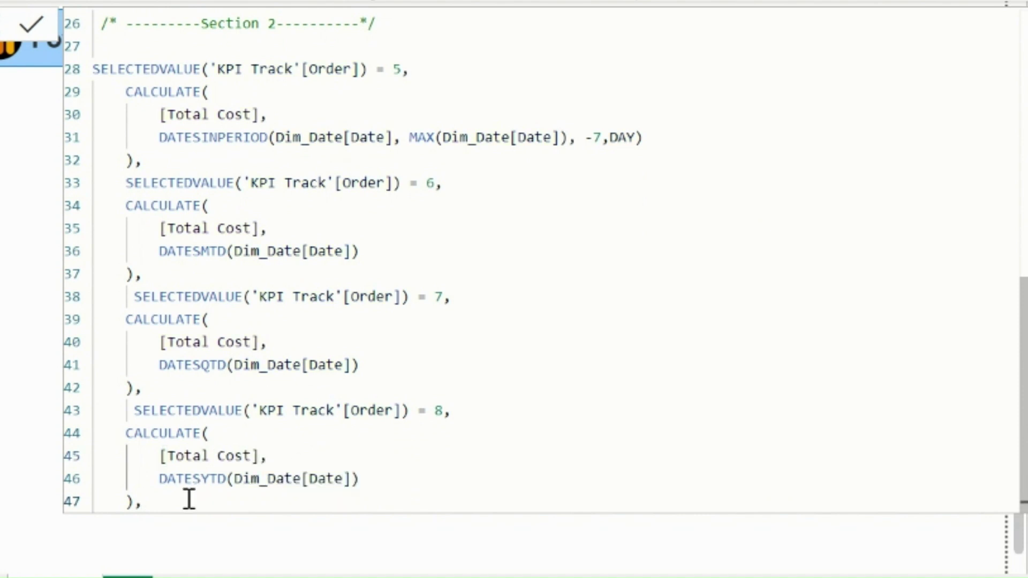
key(Return)
key(Return)
key(Return)
key(BackSpace)
text(/*------ )
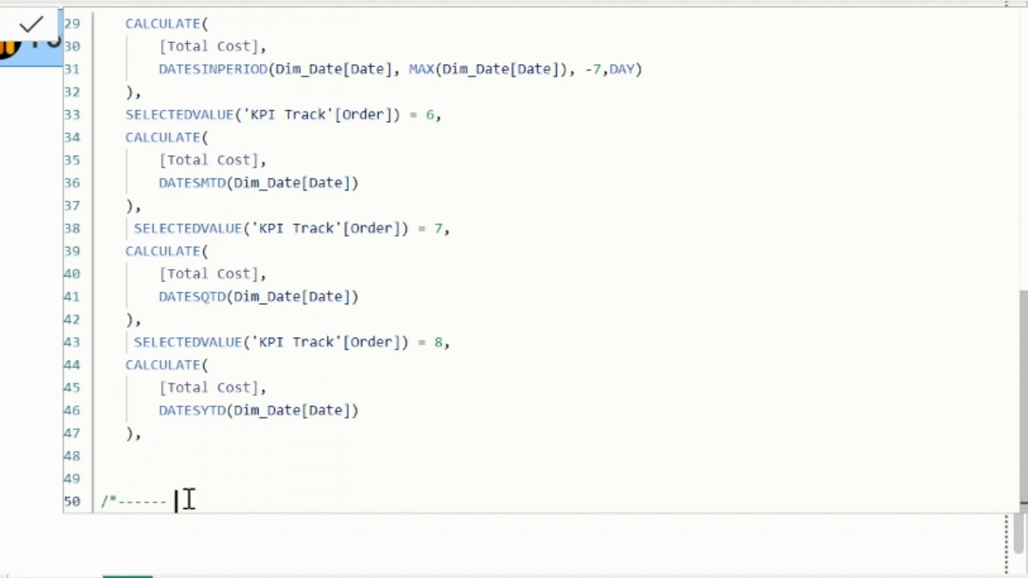
text(Section 3)
Step: Paste the Total Sales cases under Section 3 and renumber them 9, 10 and 11
key(Return)
key(Return)
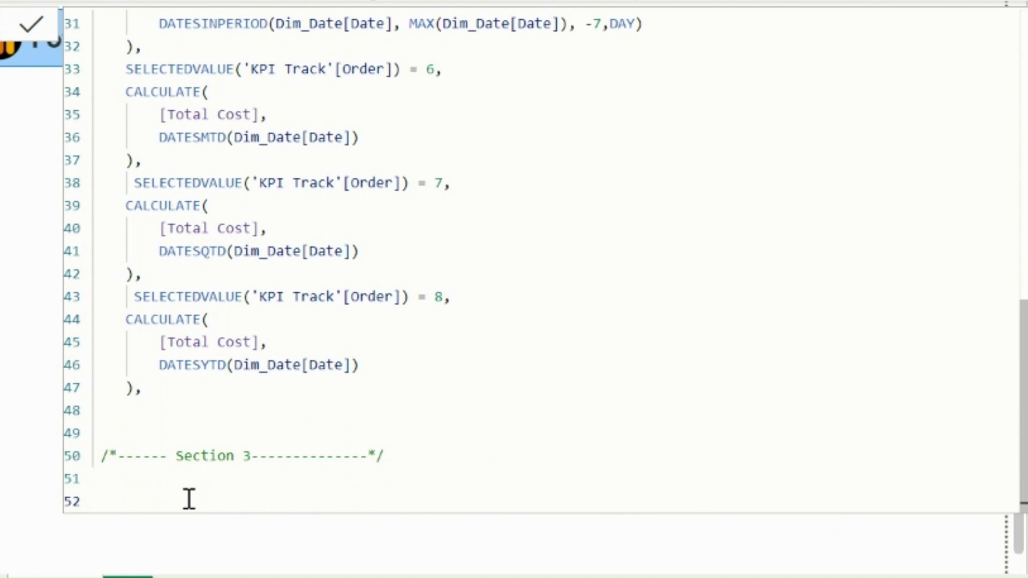
key(ctrl+v)
scroll(405, 386, up, 2)
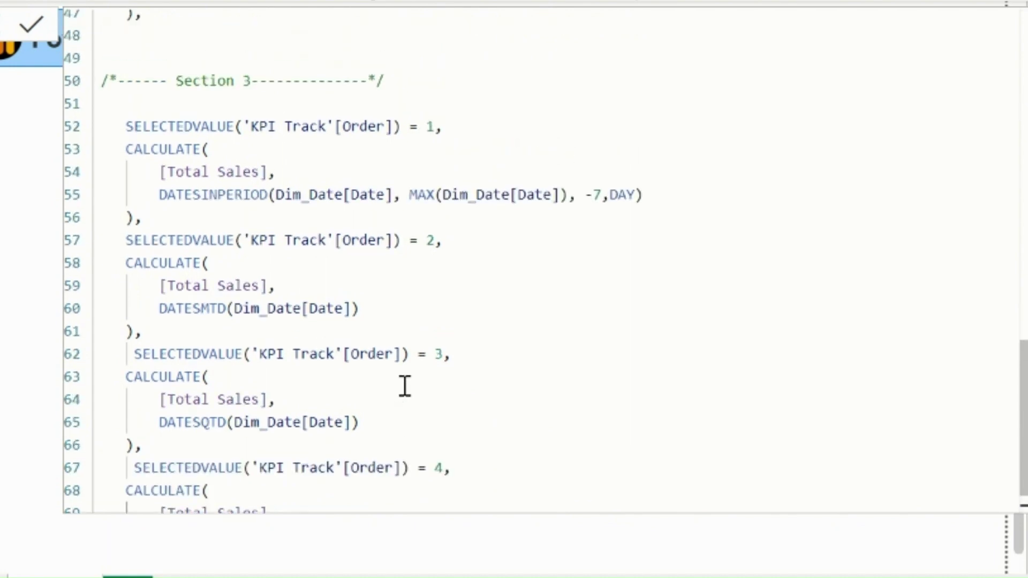
double_click(430, 224)
text(9)
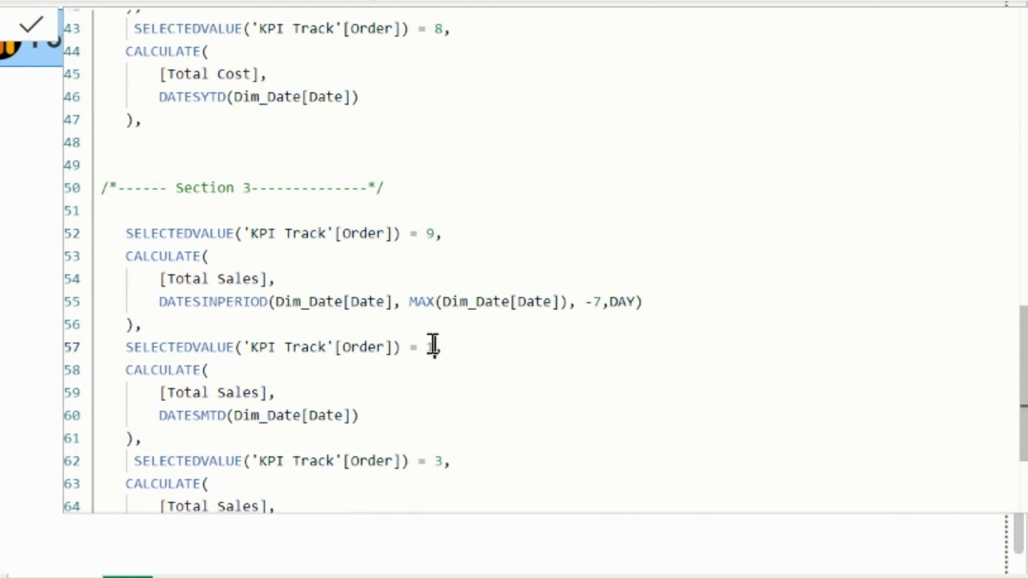
double_click(430, 339)
text(10)
double_click(438, 453)
text(11)
Step: Swap in [Margin %] for case 9 and wrap CALCULATEs in FORMAT(..., "#.00")
drag(167, 271, 259, 271)
text(Margin %)
click(149, 316)
text("#.00"),)
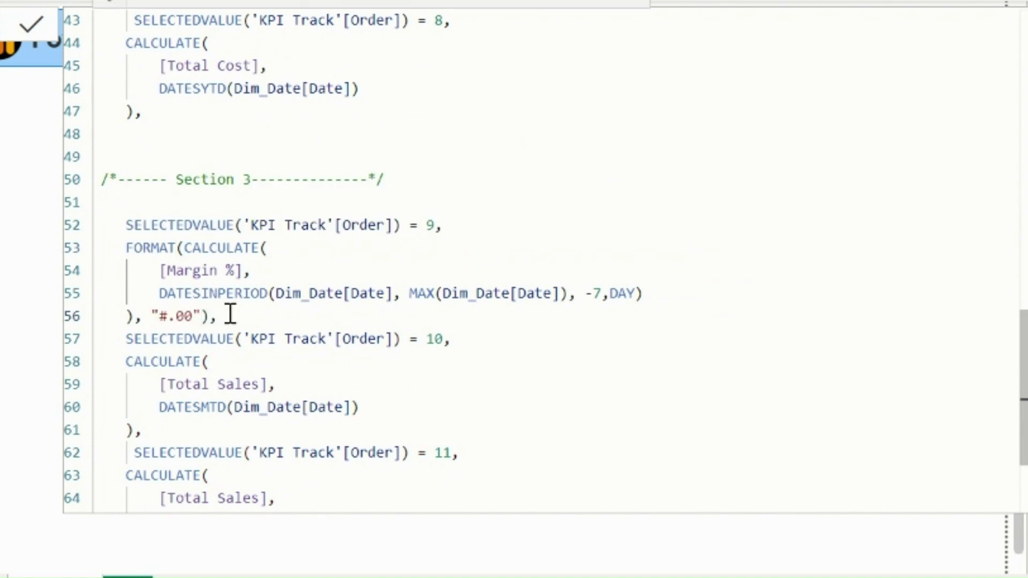
click(126, 361)
text(format)
key(Tab)
text(()
click(168, 431)
text("#.00"))
text(,)
Step: Wrap the remaining cases in FORMAT(..., "#.00") and replace Total Sales with Margin %
scroll(124, 365, down, 2)
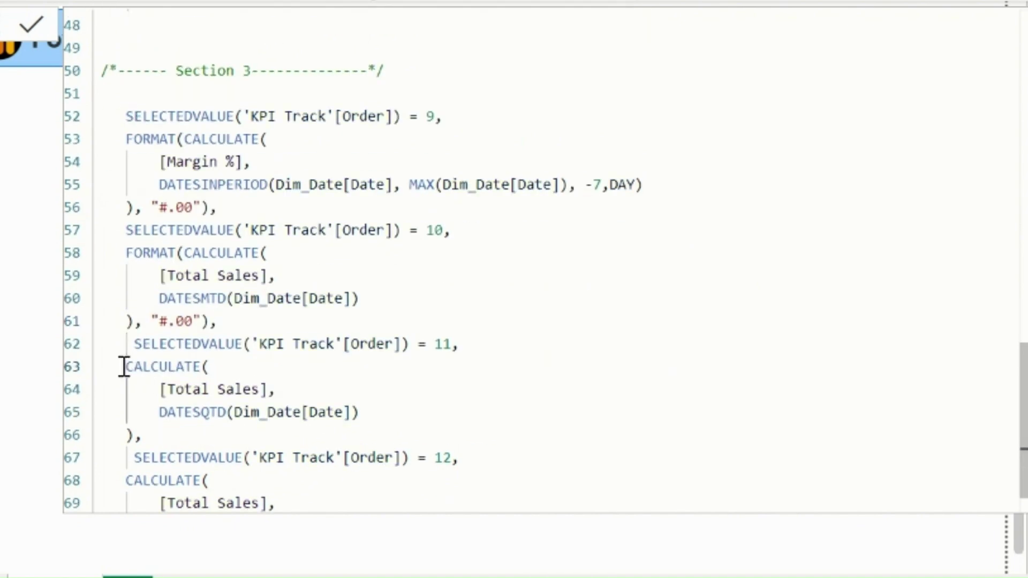
click(124, 366)
text(FORMAT()
drag(259, 389, 165, 390)
text(Margin %)
click(166, 433)
text("#.00"),)
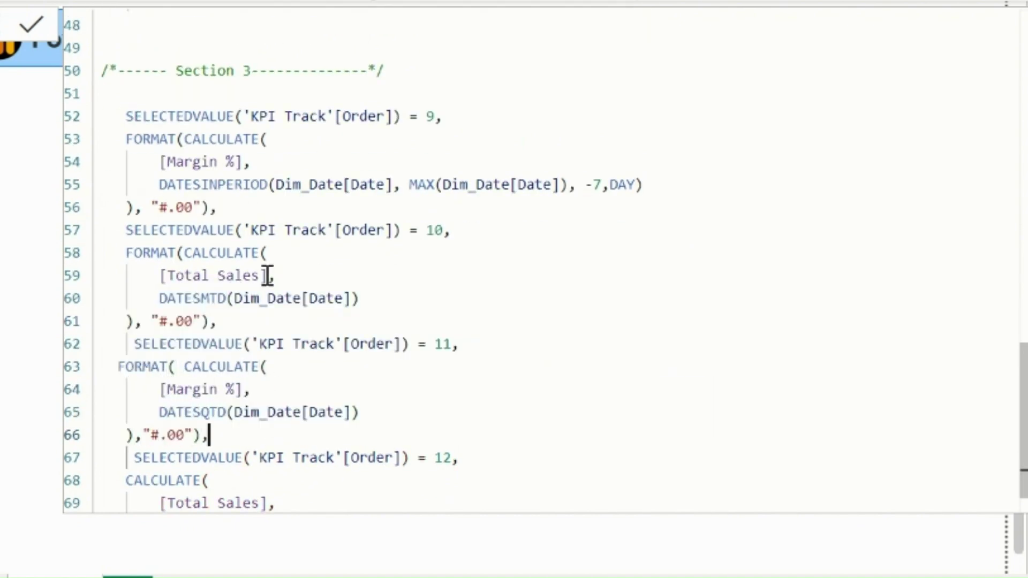
drag(260, 275, 167, 275)
text(Margin %)
scroll(266, 298, down, 1)
click(126, 433)
text(FORMAT()
drag(259, 455, 167, 455)
text(Margin %)
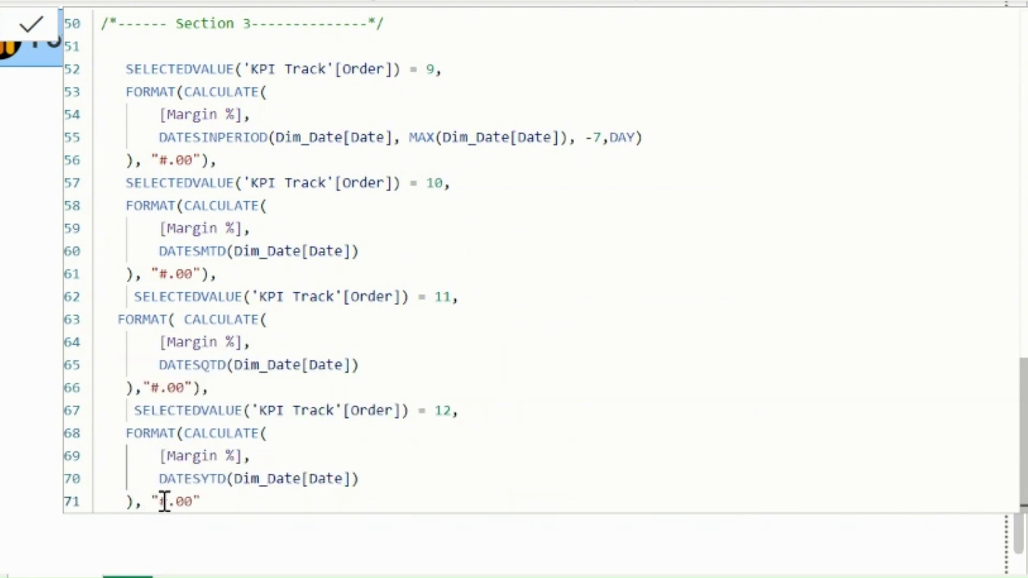
text())
Step: Change the four "#.00" format strings on lines 56, 61, 66 and 71 to "#.00%" and commit the KPI measure
key(Return)
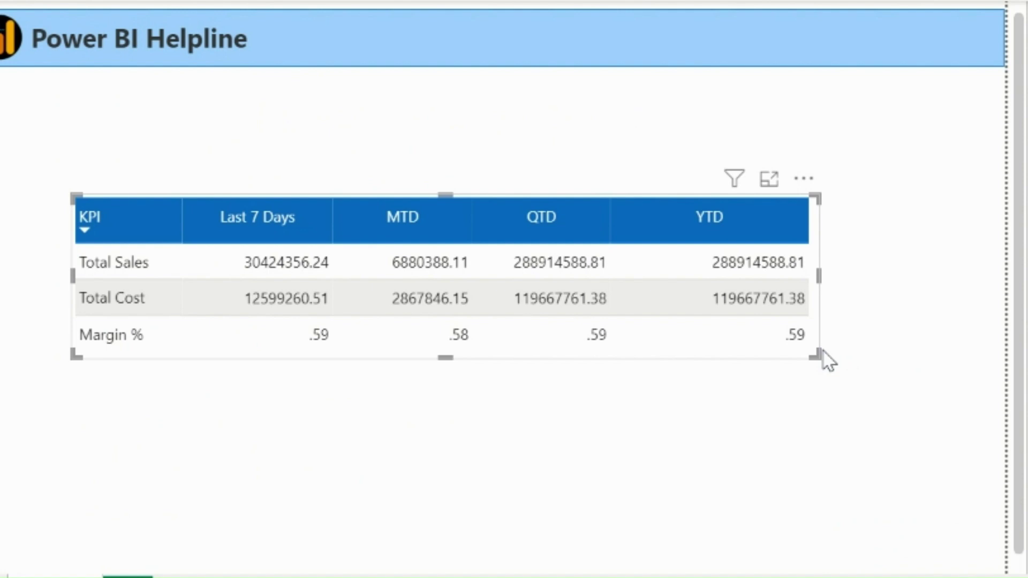
scroll(599, 338, down, 15)
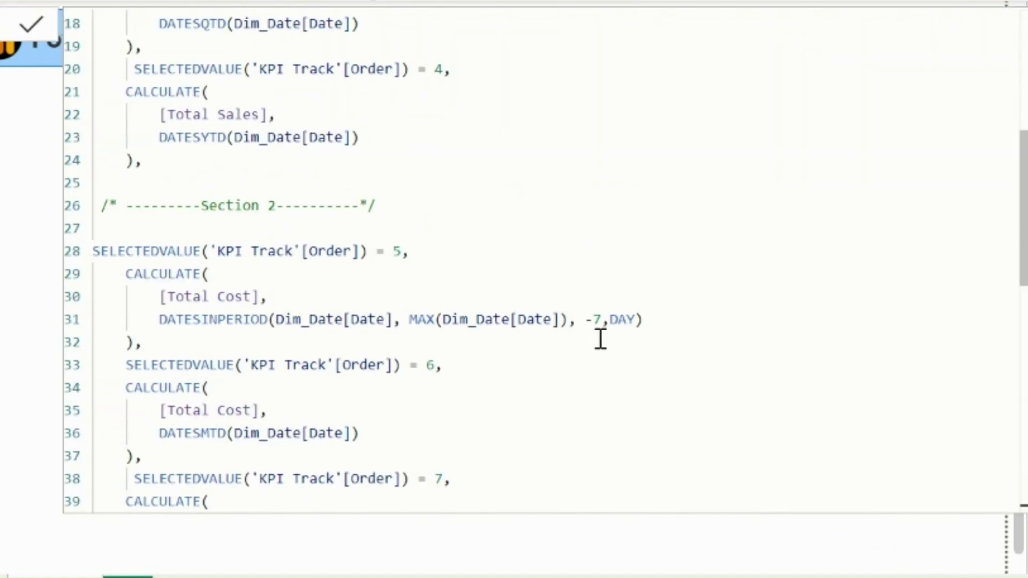
click(193, 160)
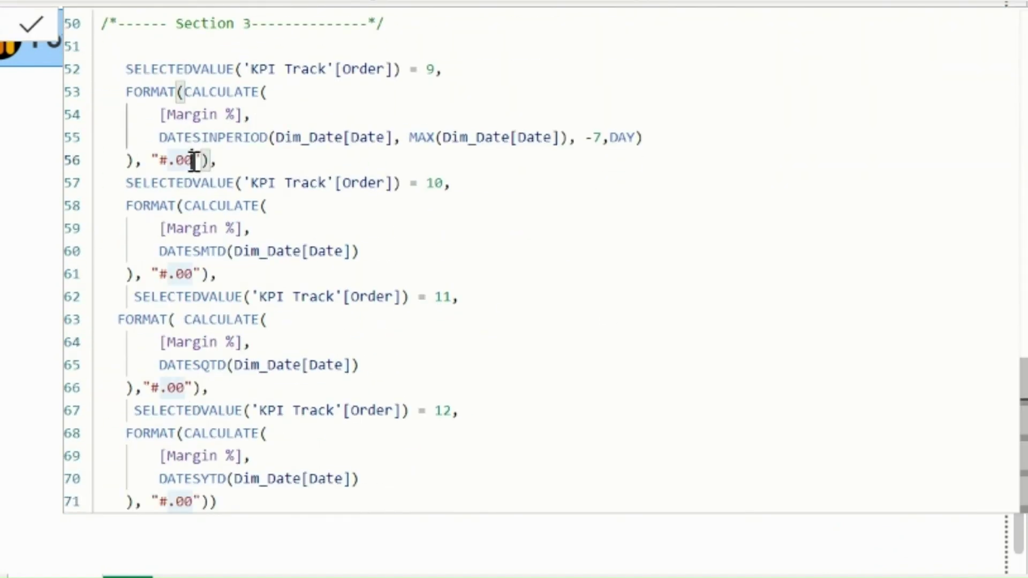
text(%)
click(193, 274)
text(%)
click(184, 387)
text(%)
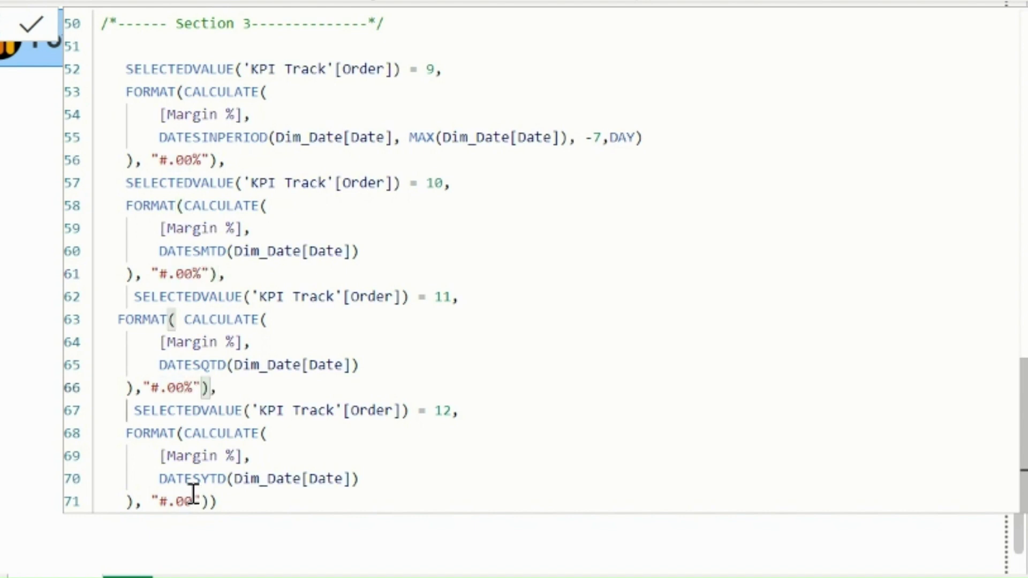
click(193, 502)
text(%)
click(31, 24)
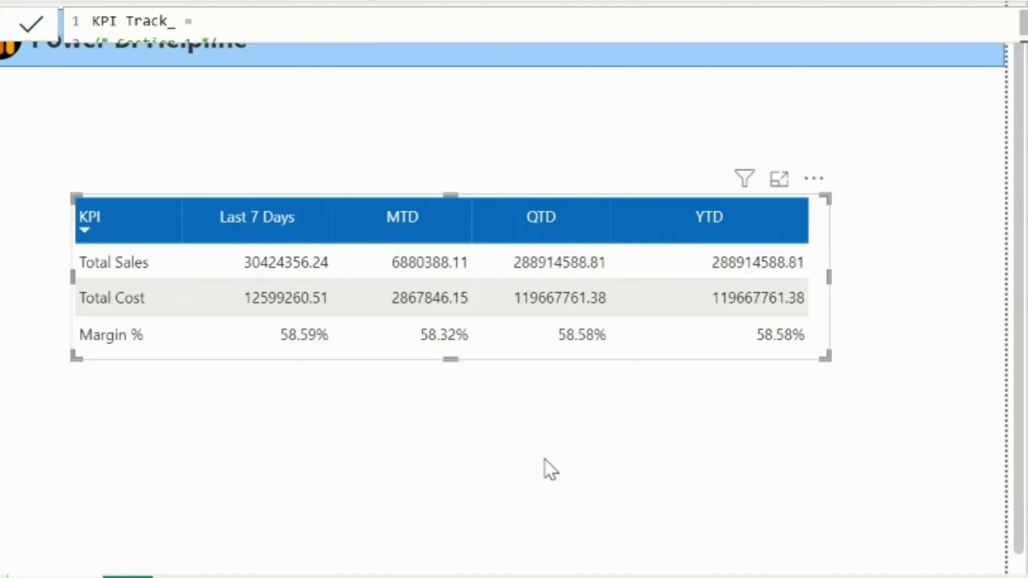
Step: Add a new slicer visual showing the Dim_Date Date field
click(811, 541)
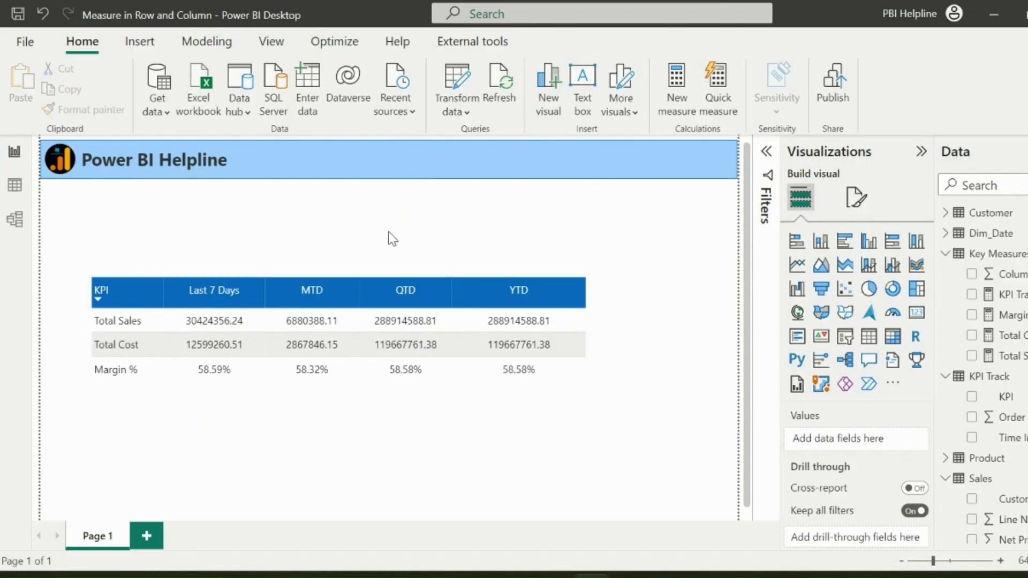
click(844, 336)
click(958, 233)
click(972, 253)
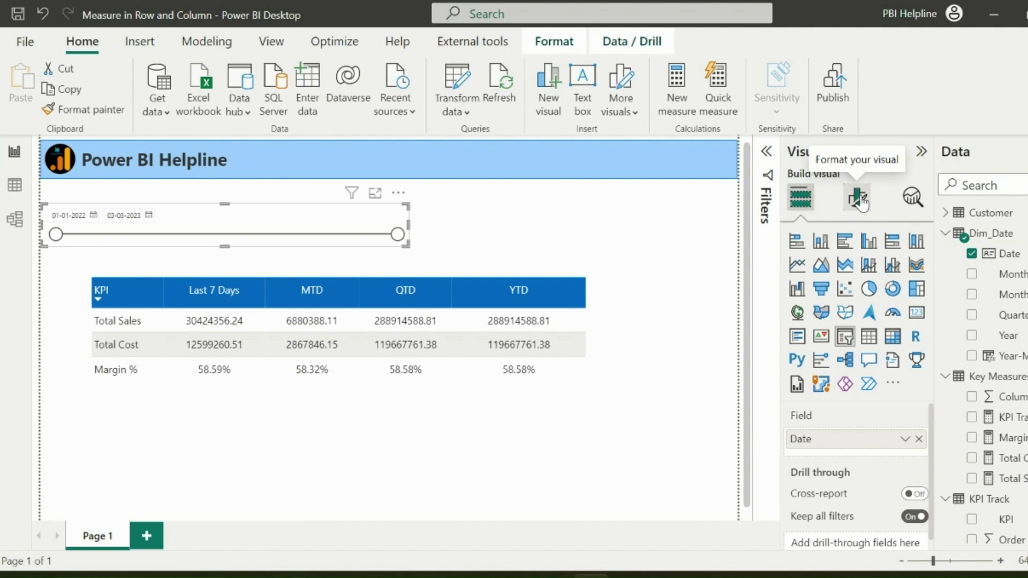
Step: Set the slicer's Style to Dropdown in its slicer settings
click(856, 196)
click(859, 316)
click(856, 400)
click(844, 340)
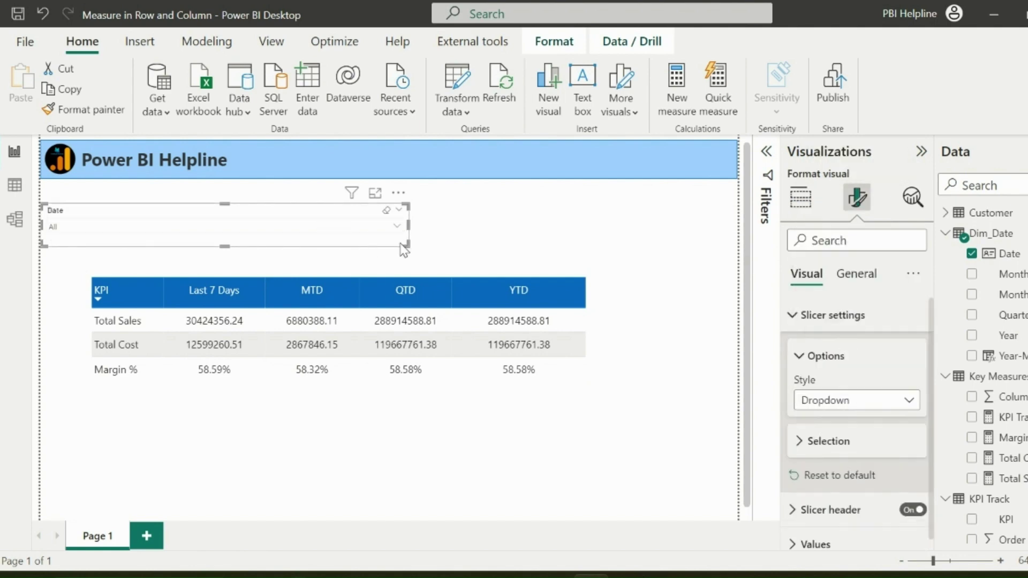
Step: Browse the slicer's date list, trying and clearing 05 March 2022, leaving 04 September 2022
click(135, 232)
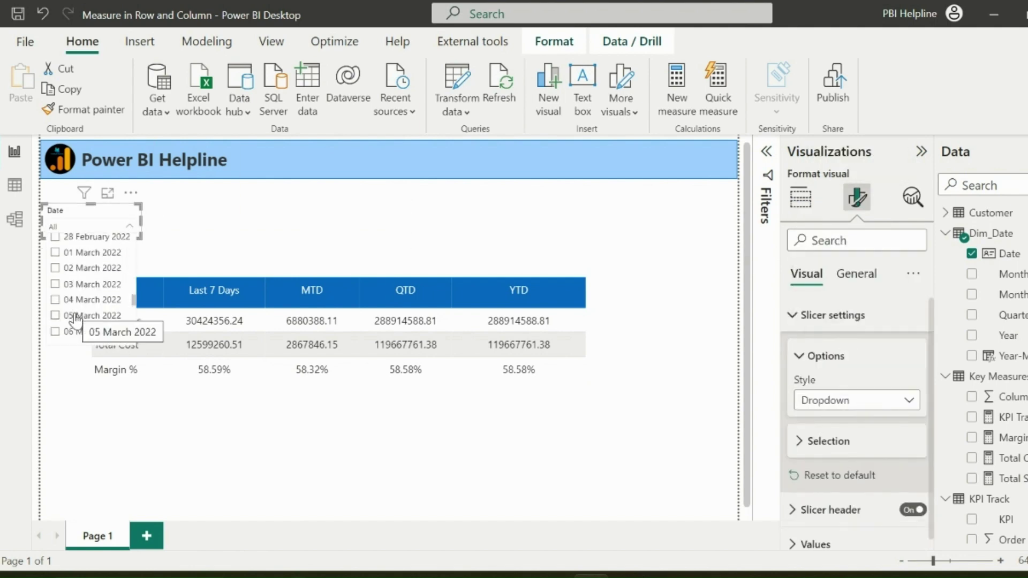
click(129, 233)
click(127, 229)
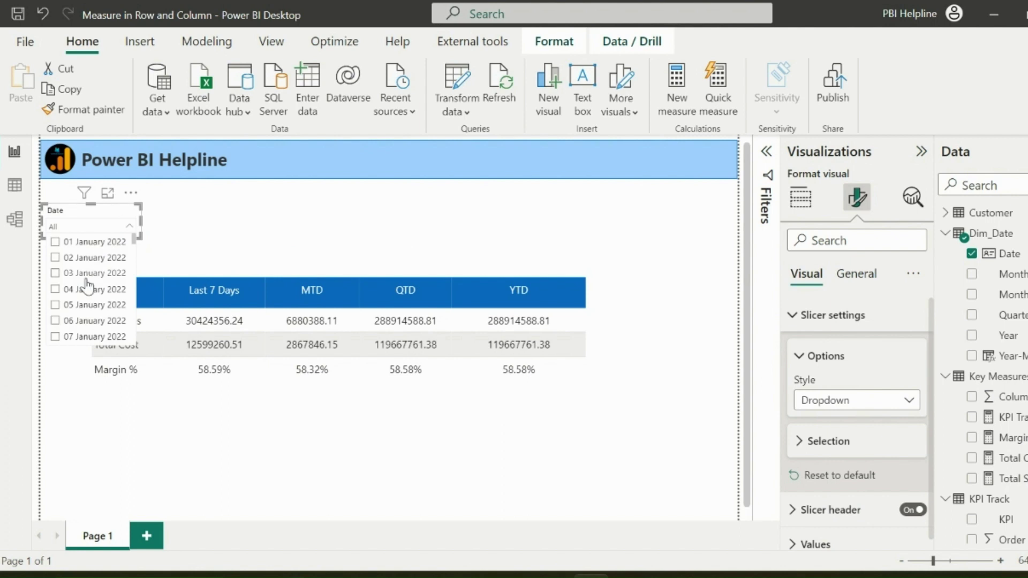
scroll(76, 317, down, 15)
click(83, 315)
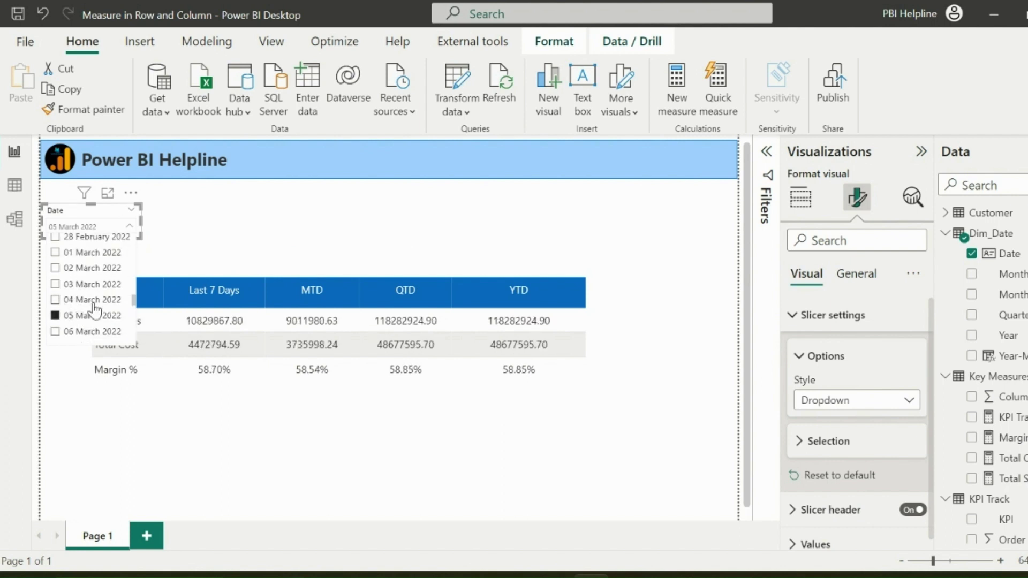
click(91, 313)
scroll(87, 300, down, 20)
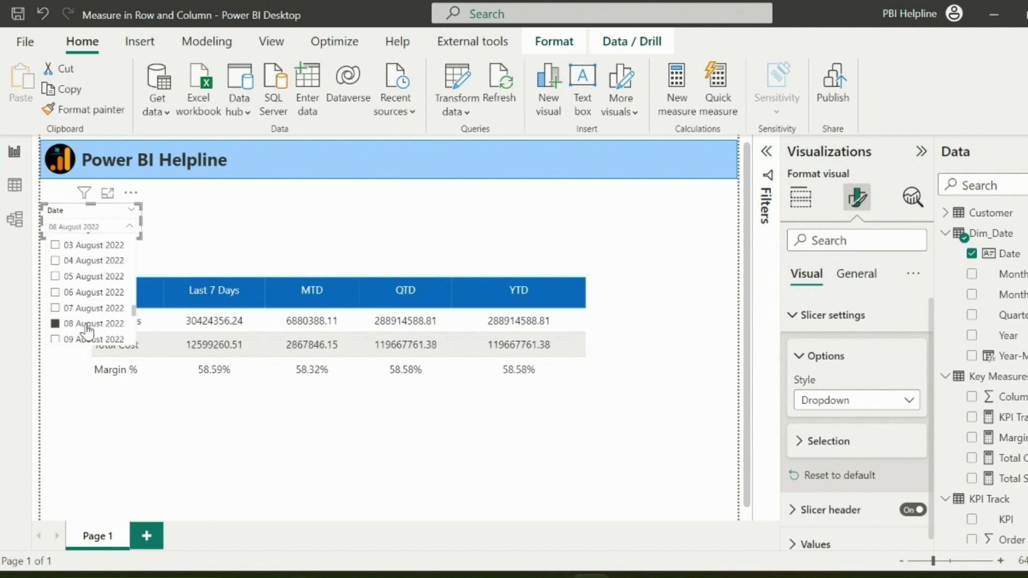
scroll(88, 330, down, 9)
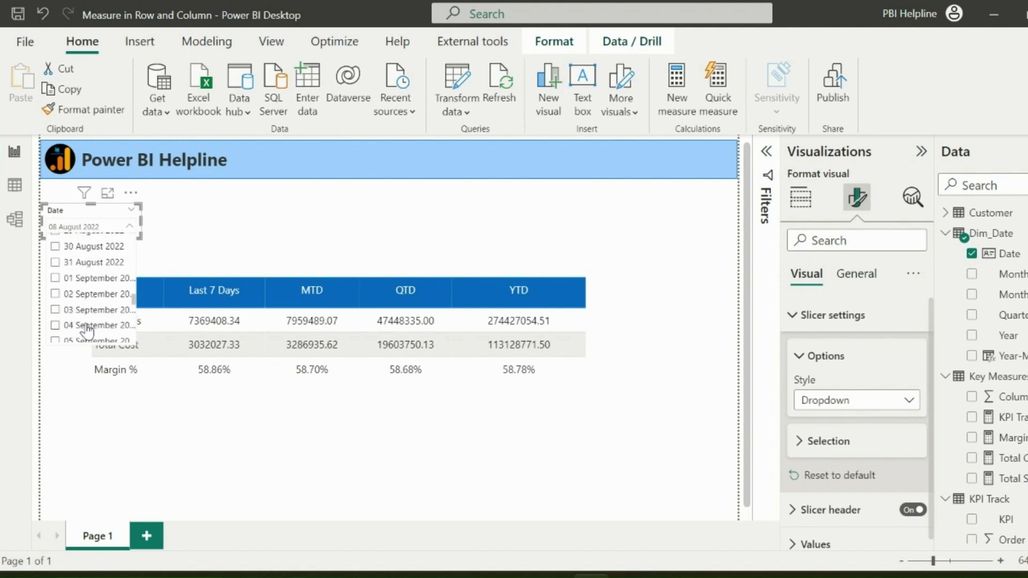
click(287, 231)
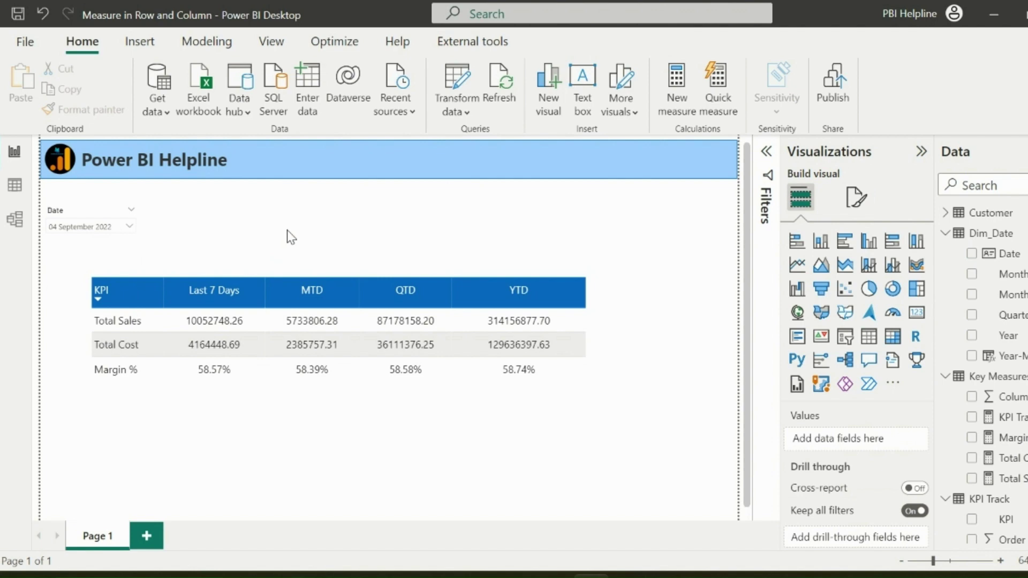
Step: Collapse the Visualizations pane to widen the report canvas around the KPI table
click(921, 151)
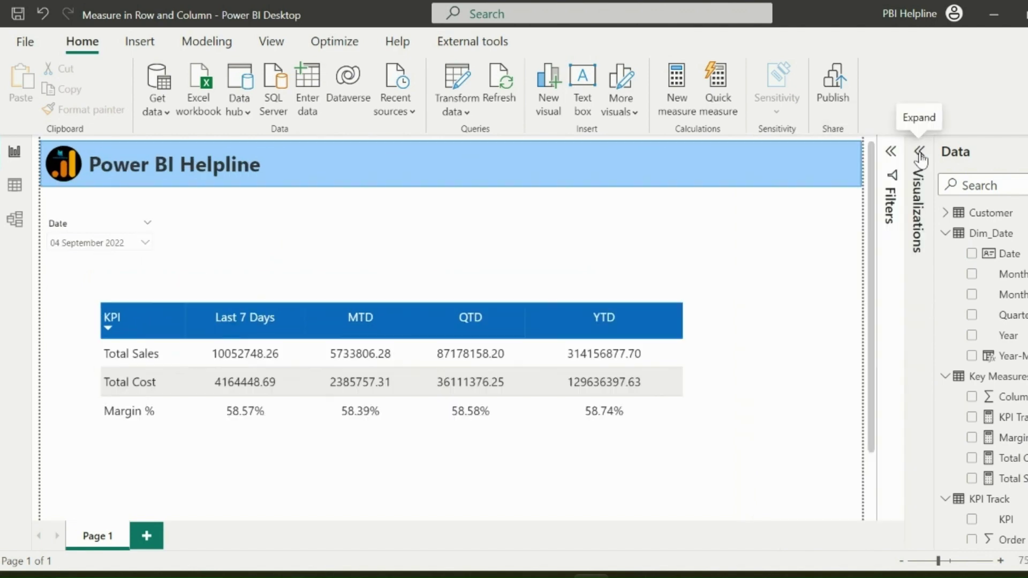
click(686, 428)
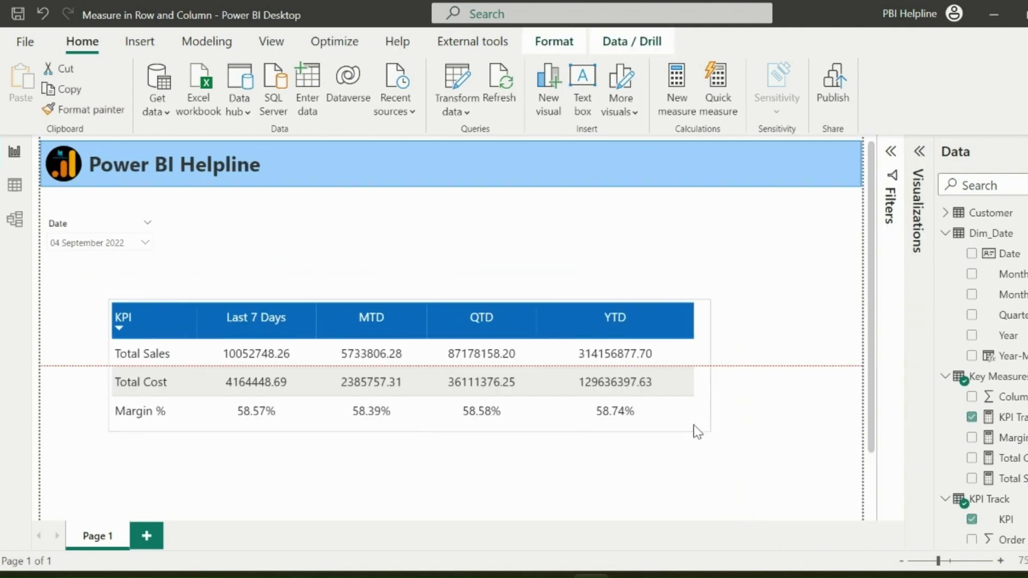
click(742, 436)
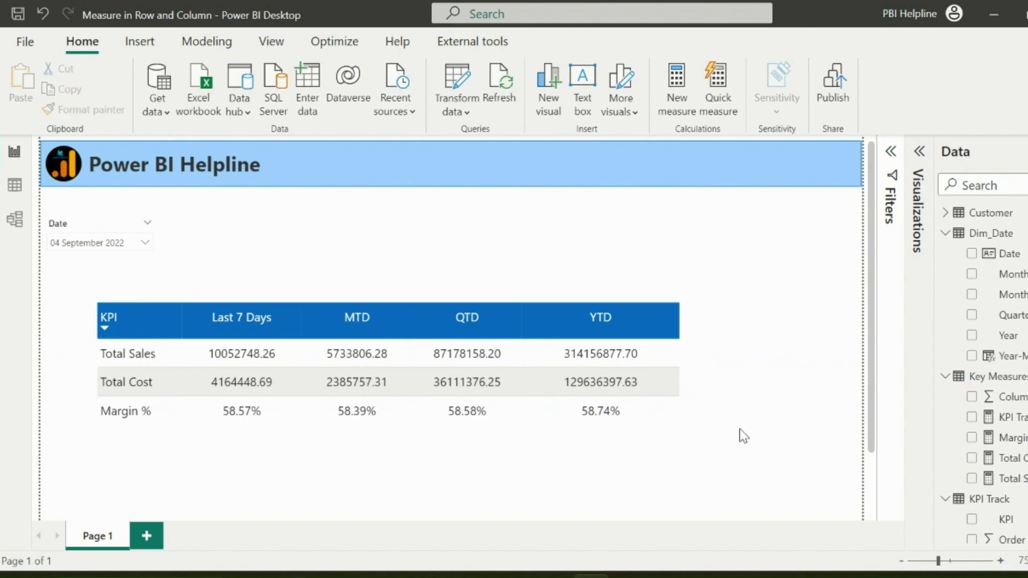